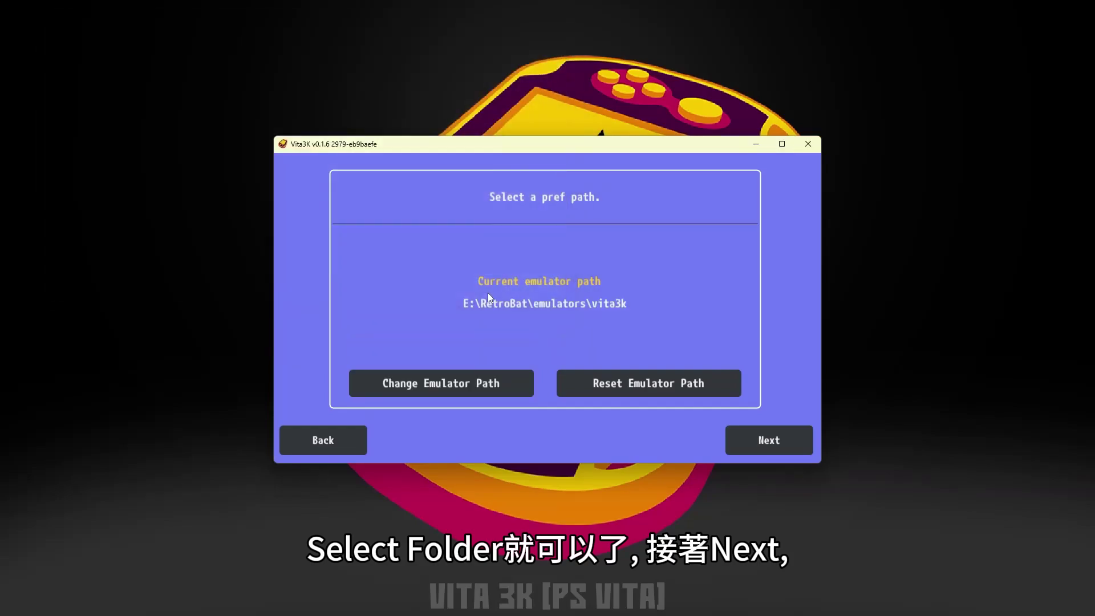
- Accept the current emulator path and download both the PSVUPDAT.PUP firmware, keeping the blocked file, and the firmware font package
left_click(765, 432)
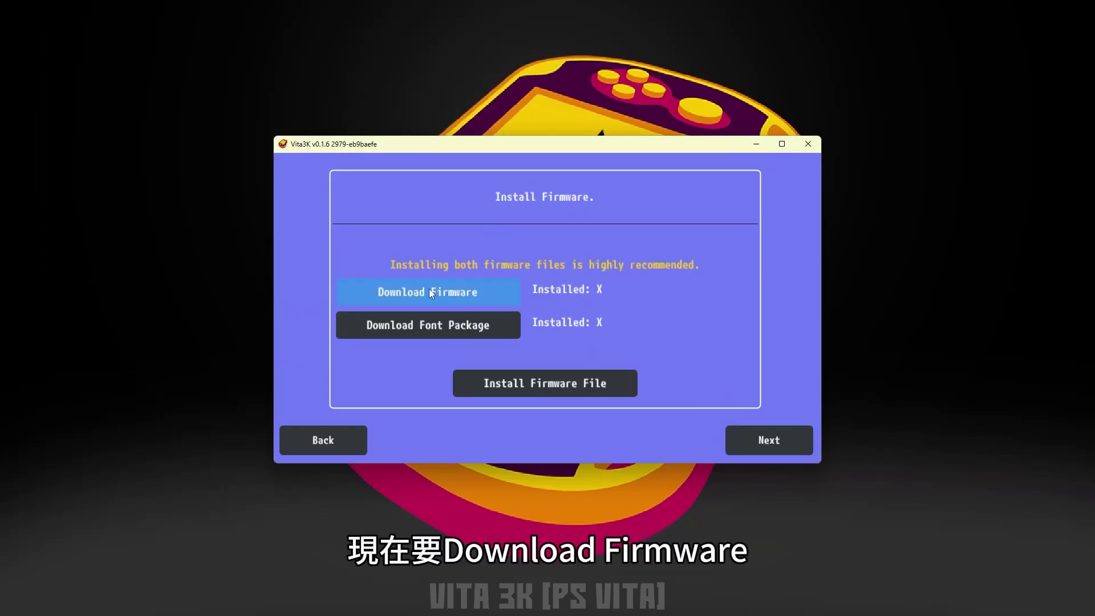
left_click(460, 291)
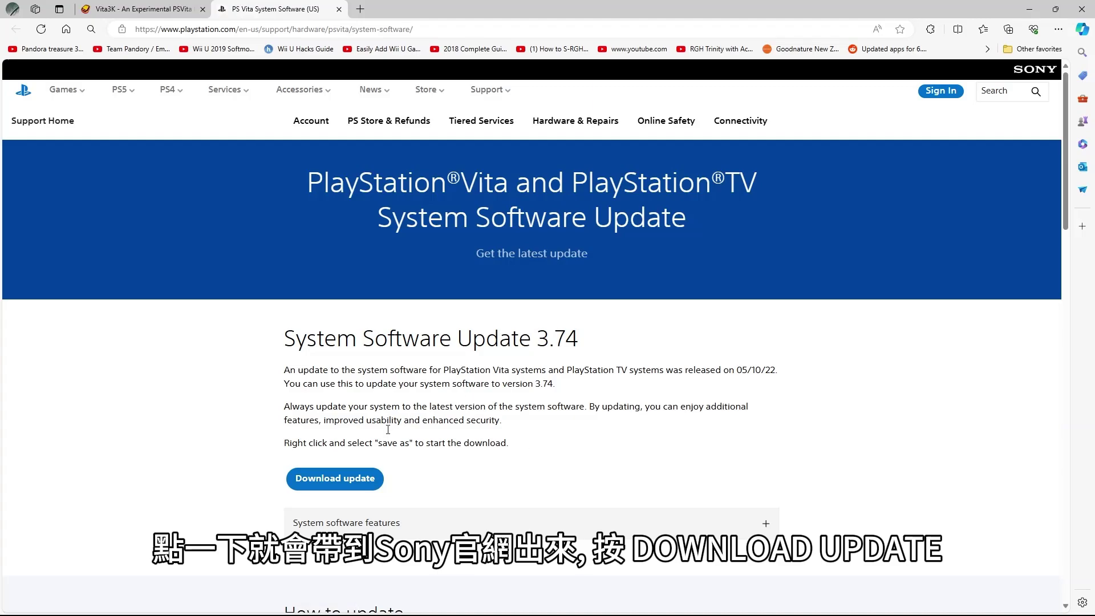
left_click(328, 484)
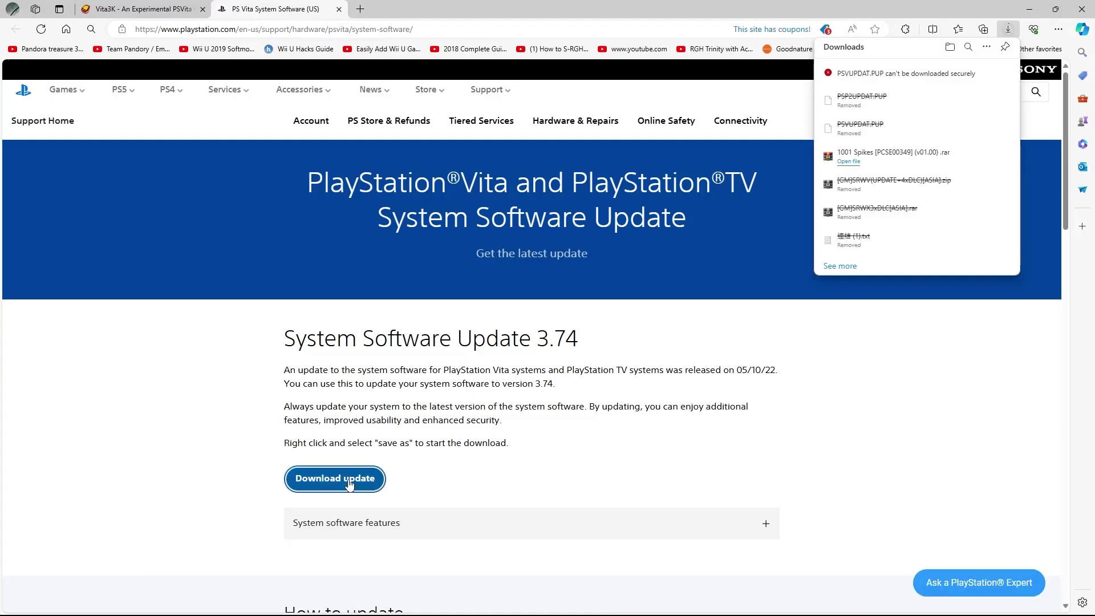
mouse_move(913, 76)
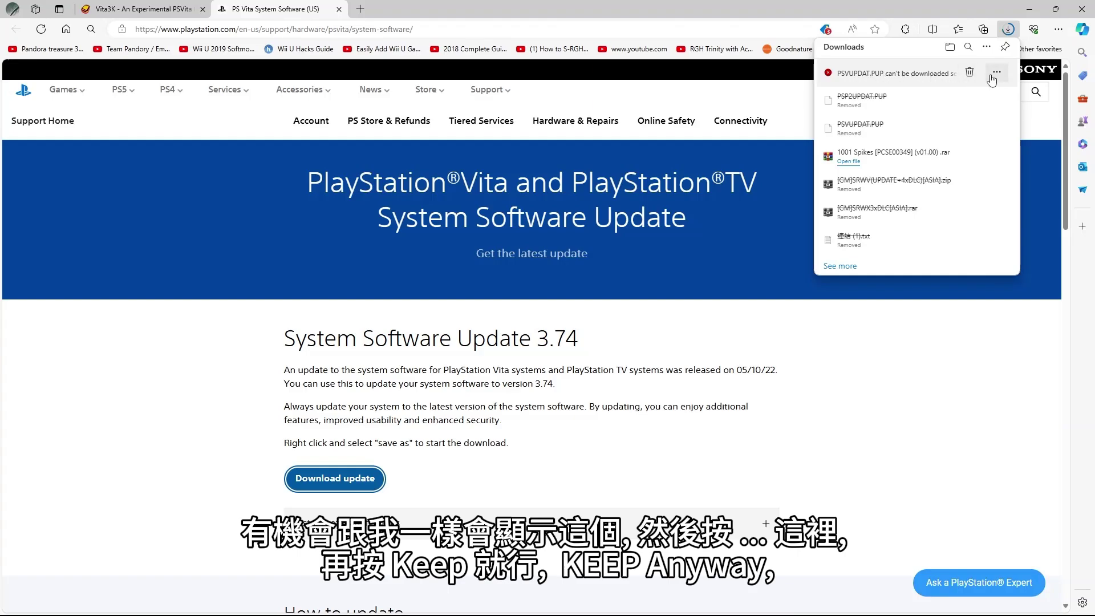
left_click(993, 76)
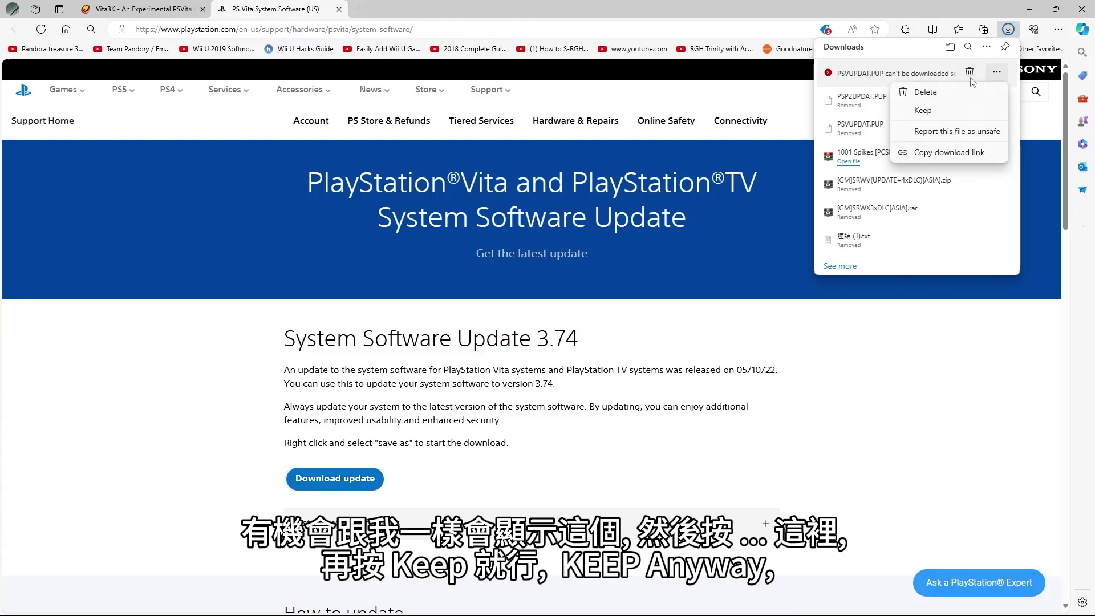
left_click(925, 110)
left_click(961, 159)
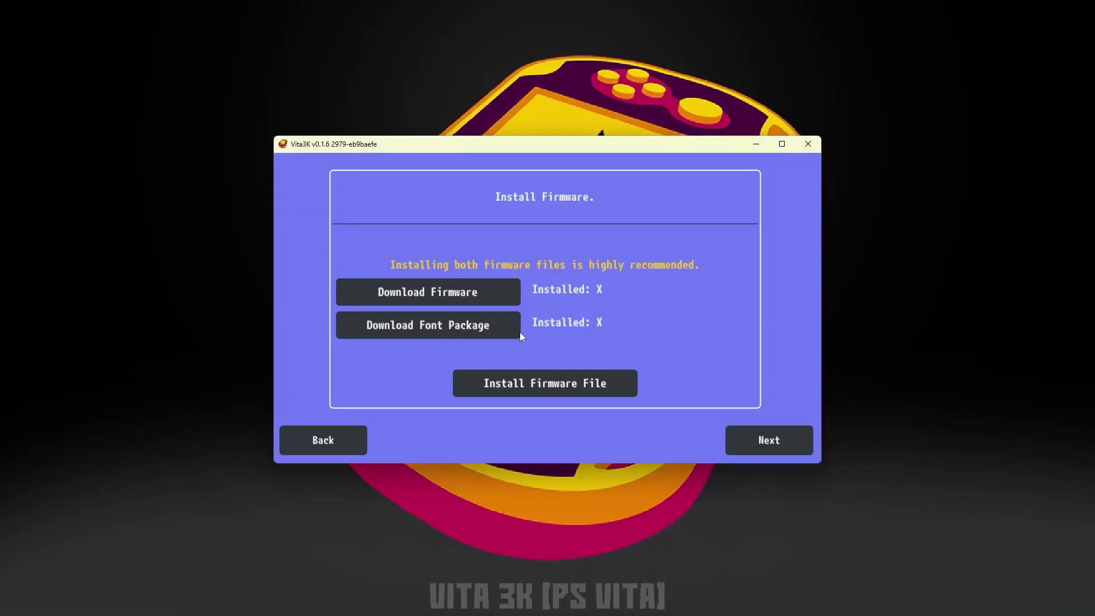
left_click(476, 331)
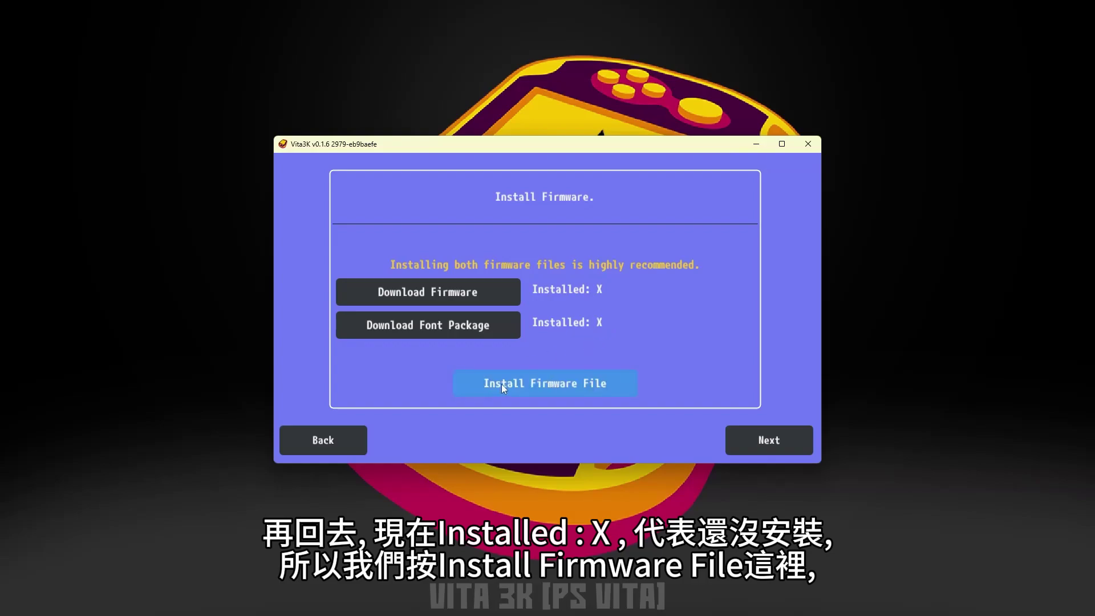
- Install the PSVUPDAT.PUP firmware file from the Downloads folder and have its installation file deleted
left_click(604, 386)
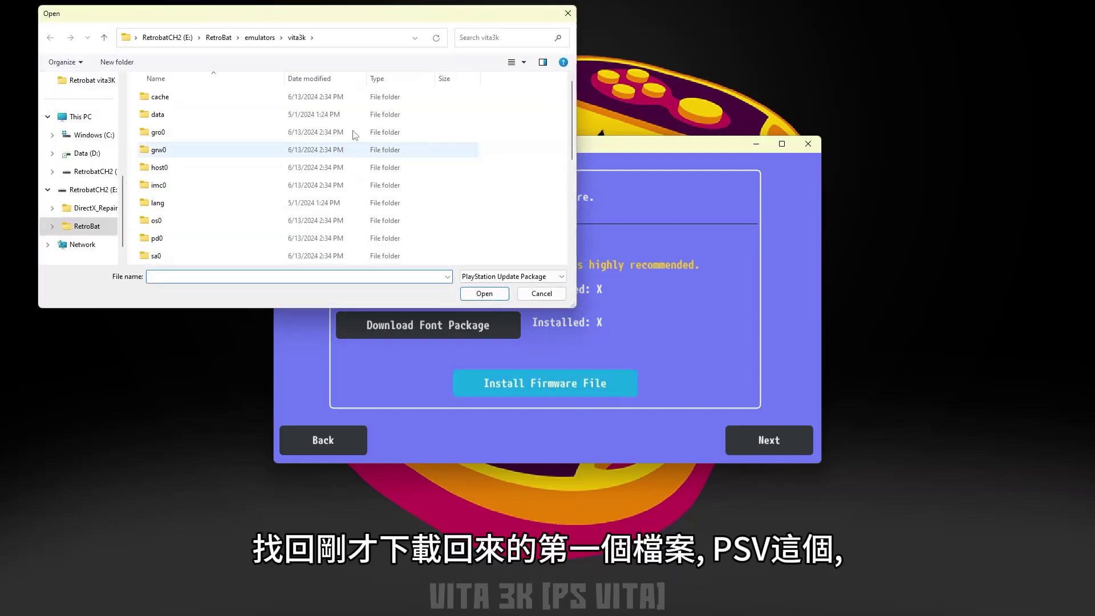
scroll(93, 121, "up", 5)
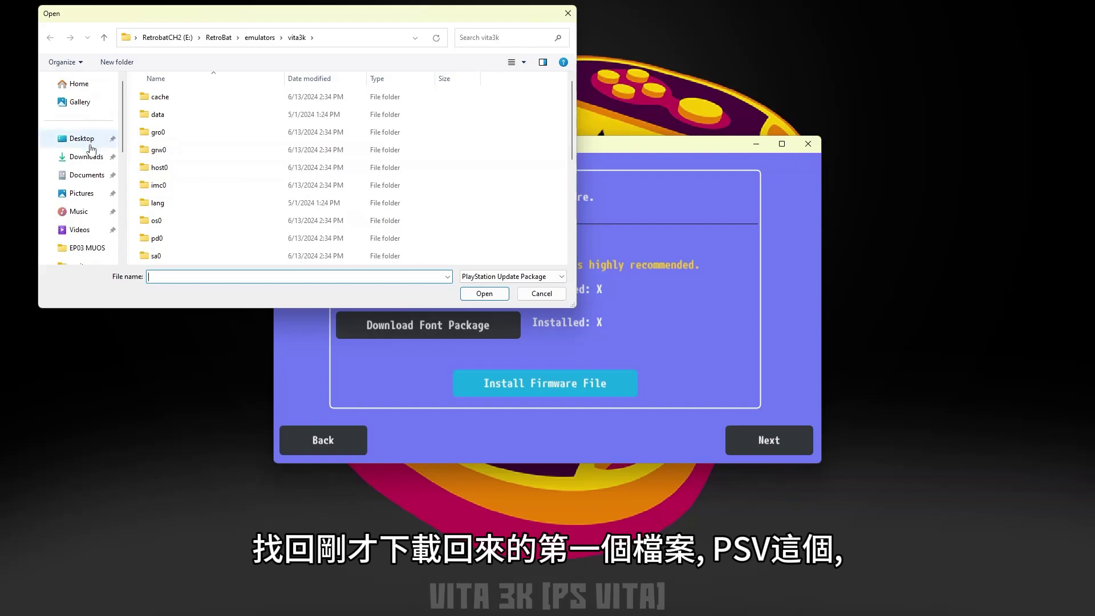
left_click(92, 155)
left_click(165, 131)
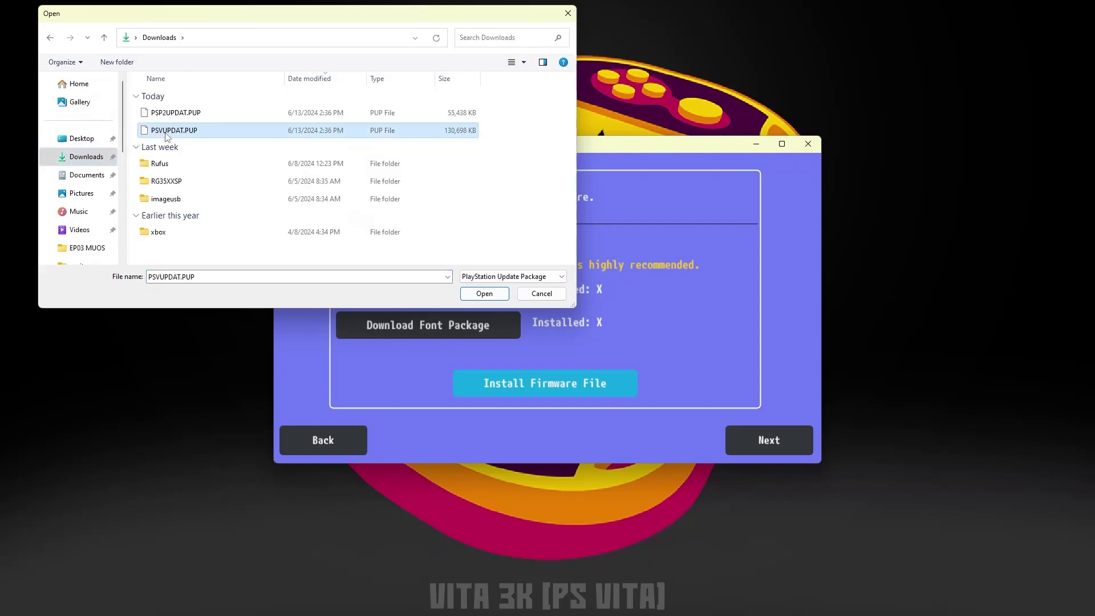
left_click(502, 298)
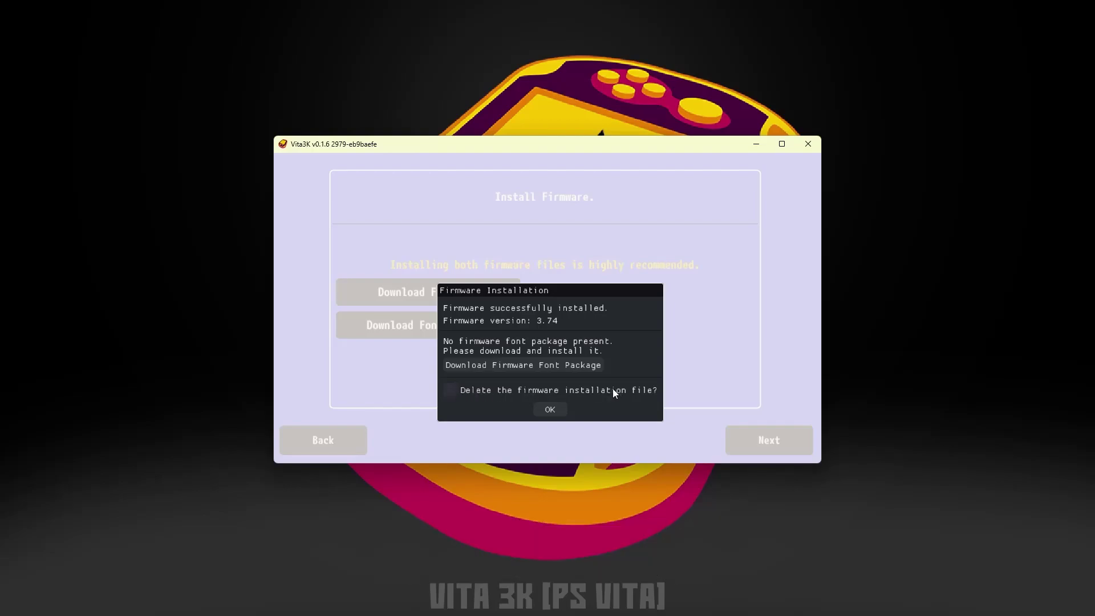
left_click(456, 389)
left_click(555, 409)
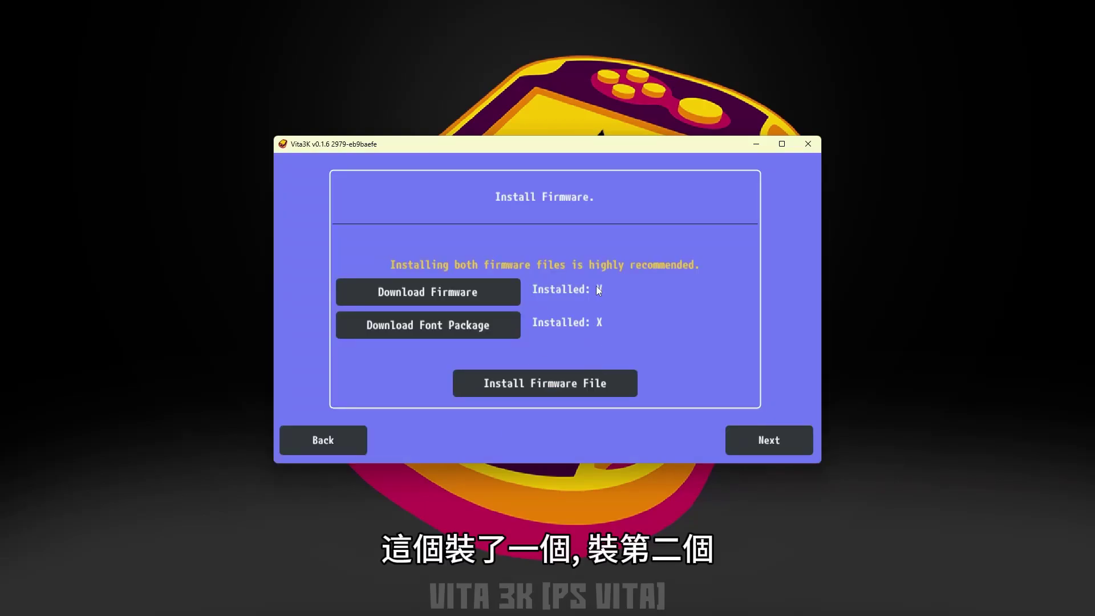
- Install the font package from PSP2UPDAT.PUP in the Downloads folder
left_click(591, 387)
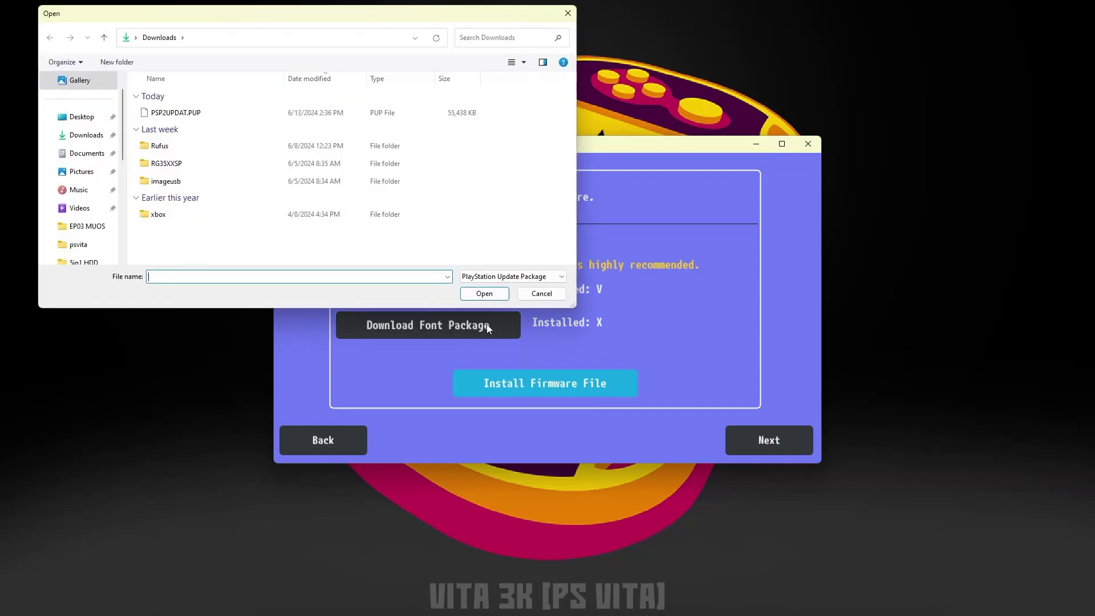
left_click(201, 113)
left_click(498, 293)
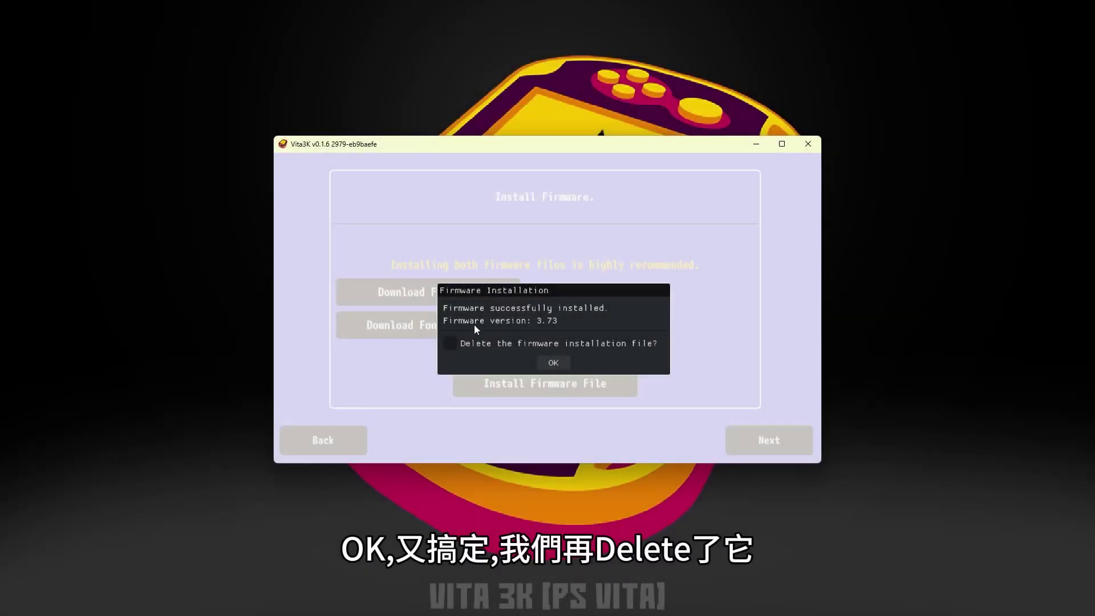
left_click(553, 363)
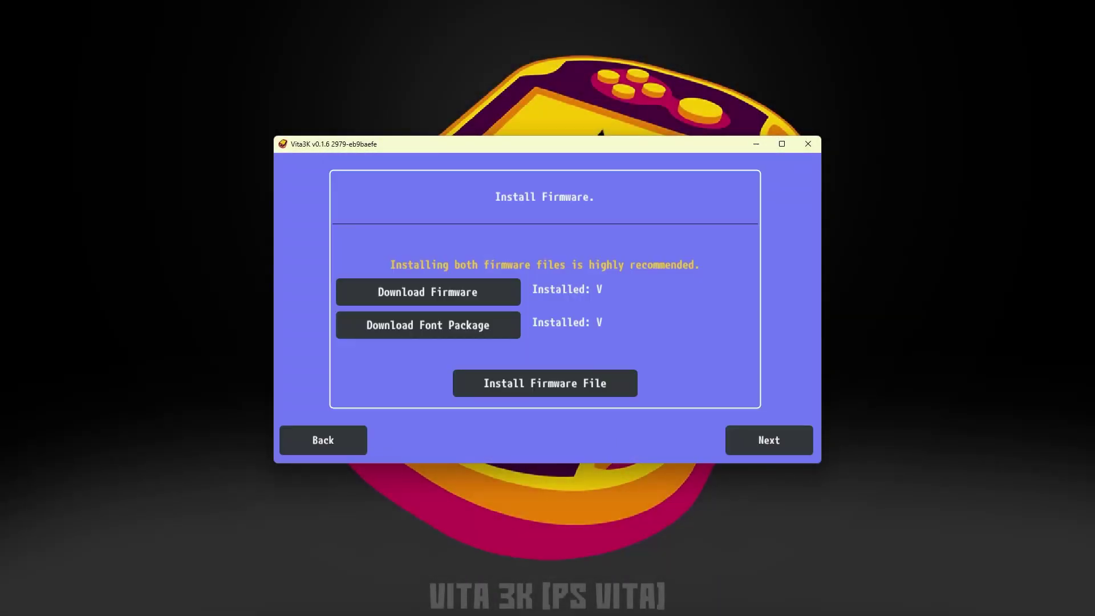
- Finish the initial setup with the default interface settings and update Vita3K to version 3611
left_click(760, 435)
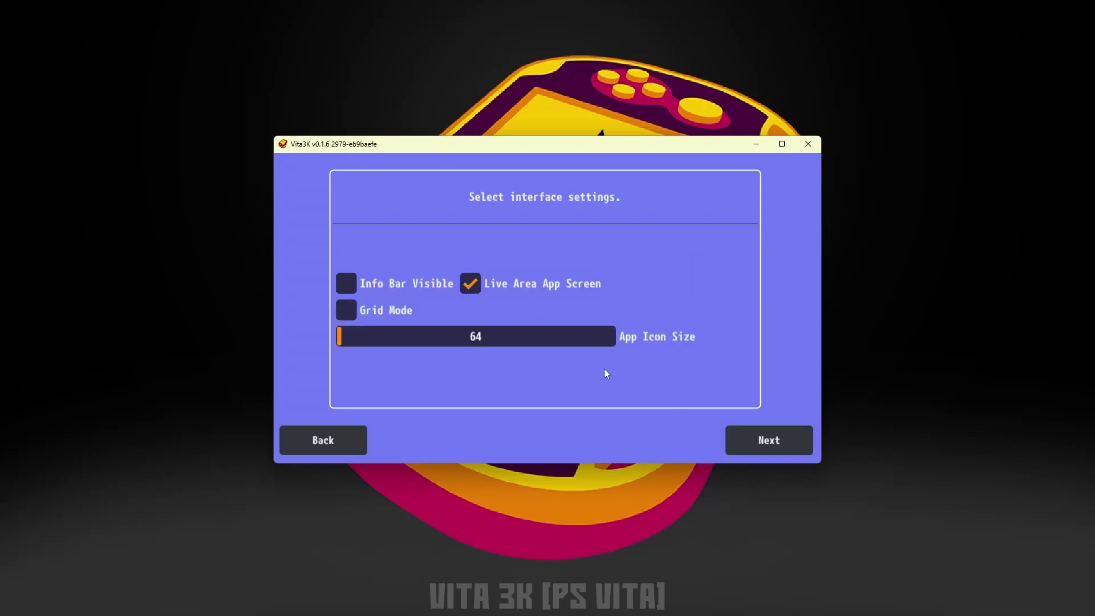
left_click(777, 444)
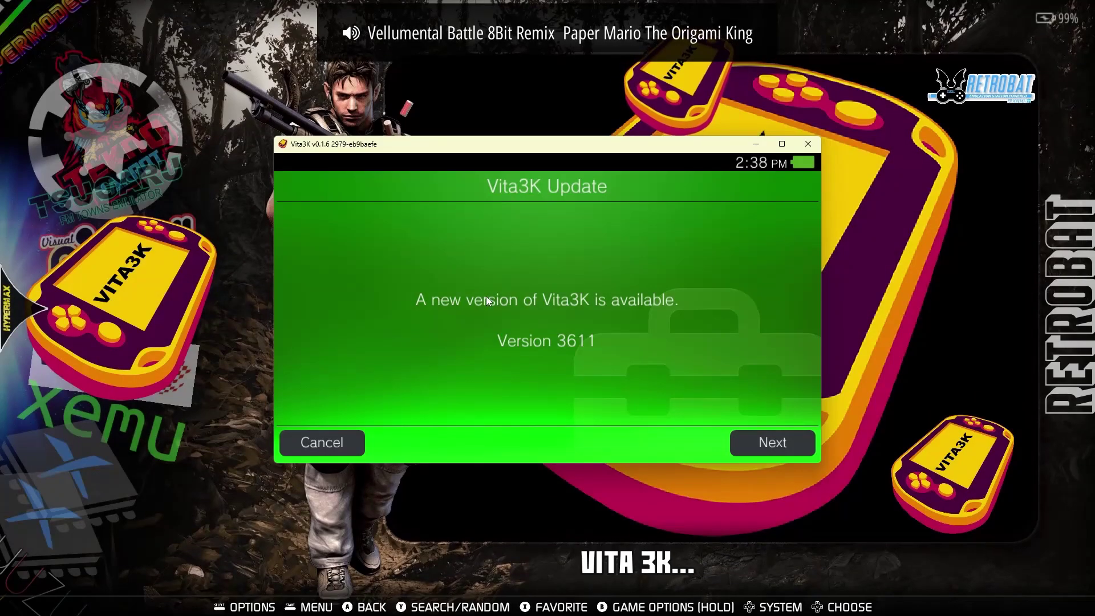
left_click(779, 440)
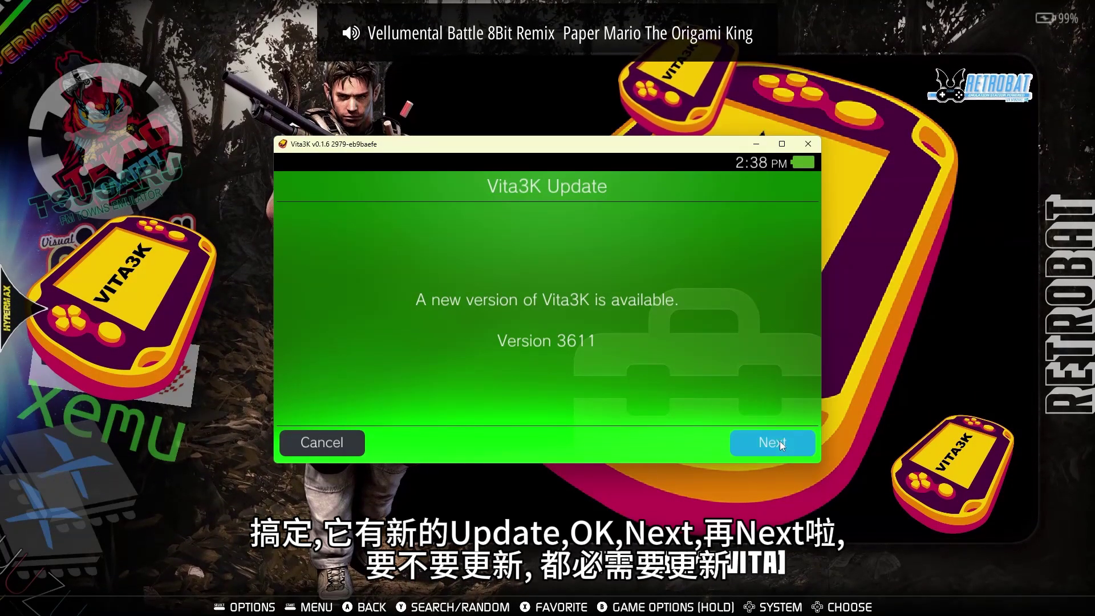
left_click(767, 433)
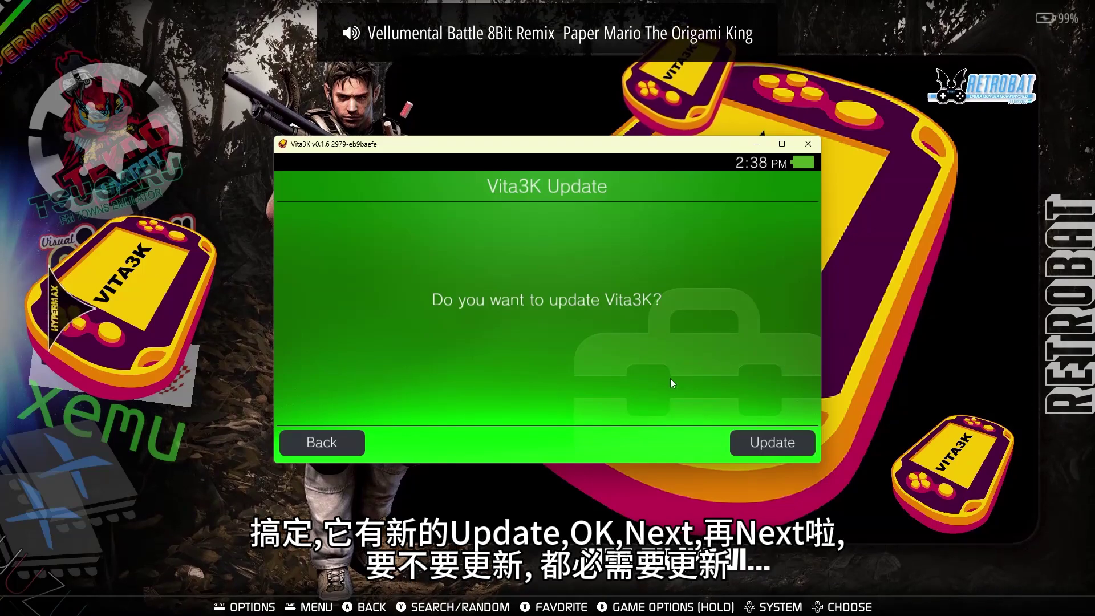
left_click(741, 443)
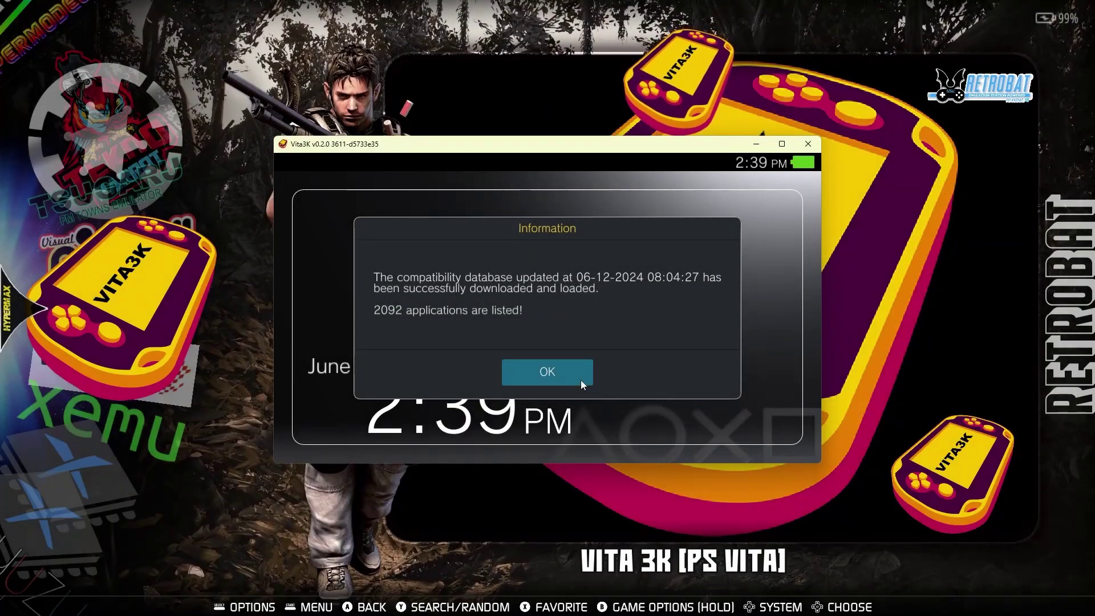
left_click(581, 379)
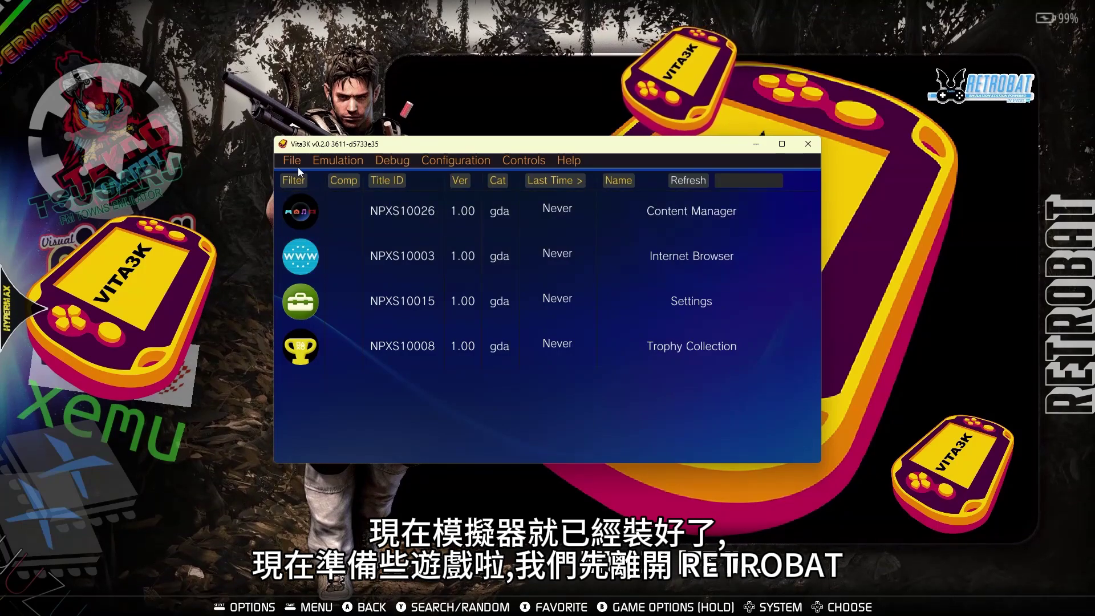
- Exit the Vita3K emulator
left_click(292, 160)
left_click(342, 252)
left_click(289, 161)
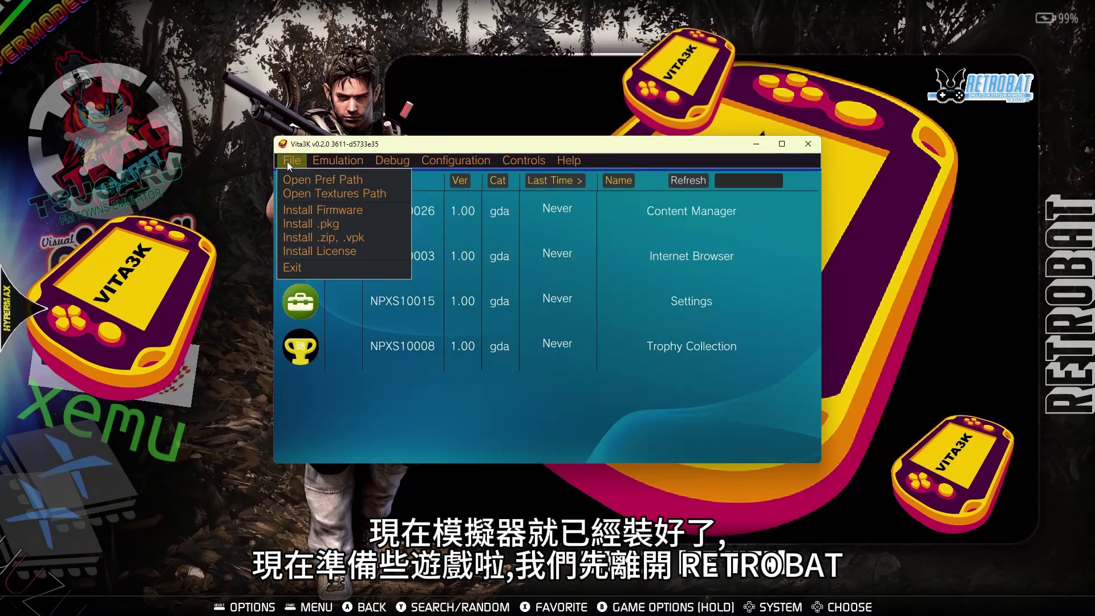
left_click(311, 263)
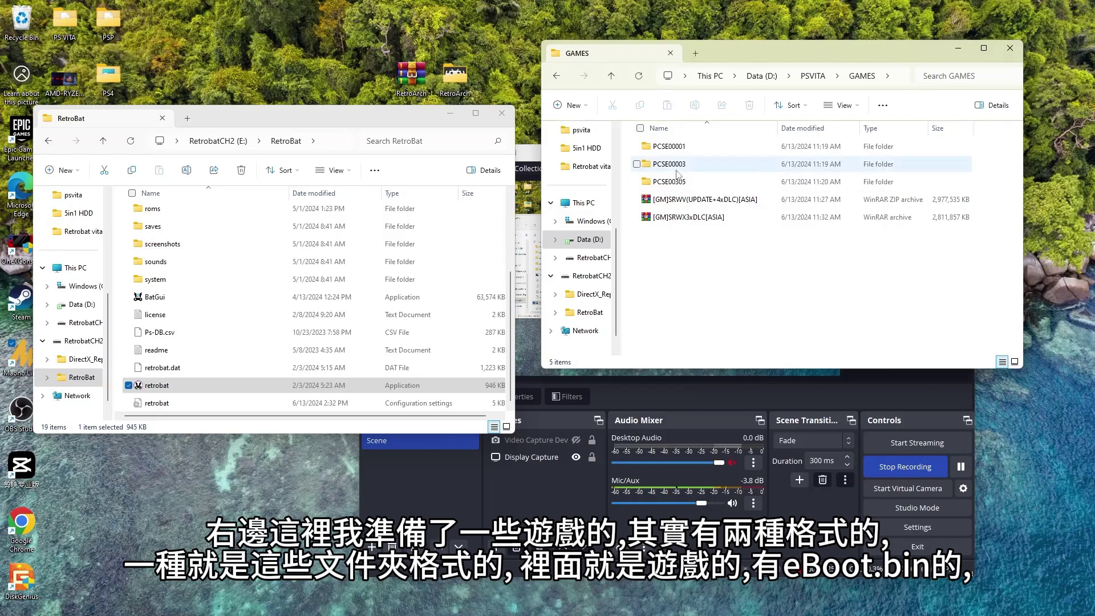
- Examine the contents of the PCSE00001 game folder and the [GM]SRWV(UPDATE+4xDLC)[ASIA] ZIP archive in File Explorer
double_click(709, 147)
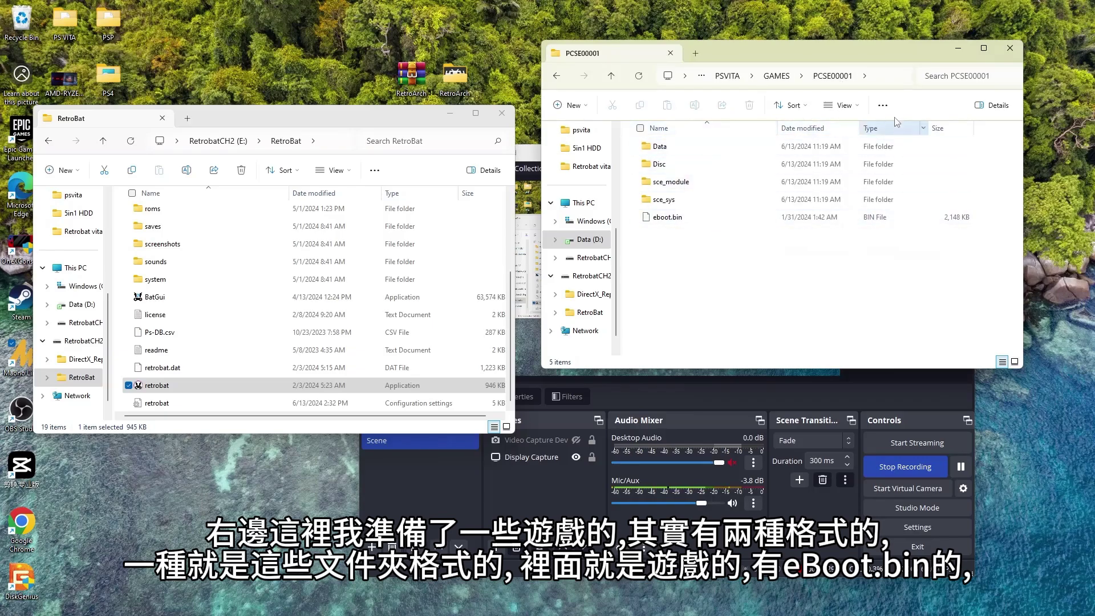
left_click(770, 77)
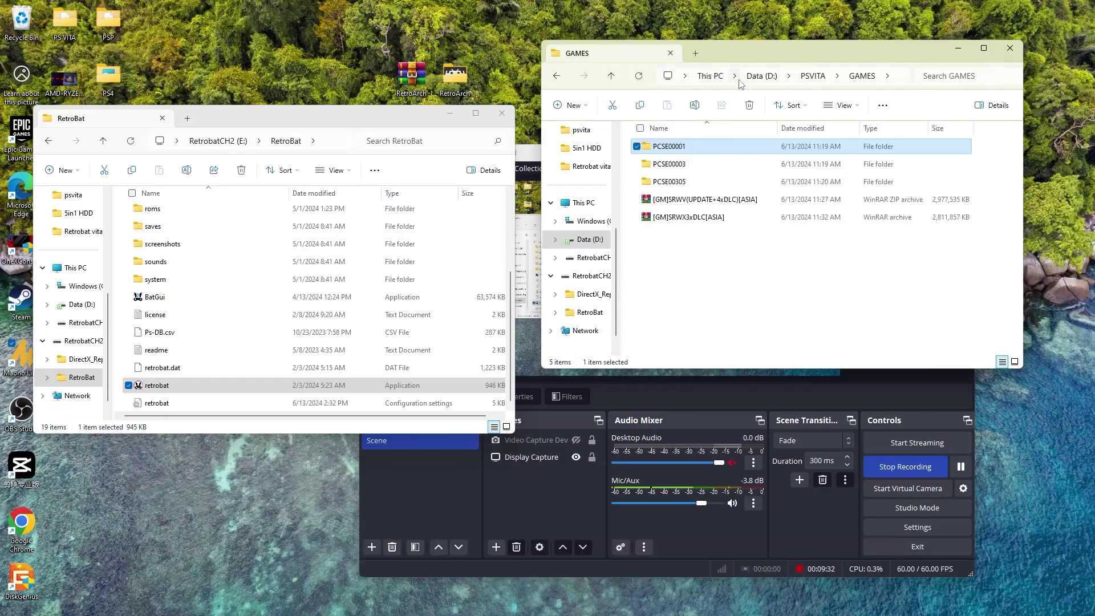
double_click(717, 204)
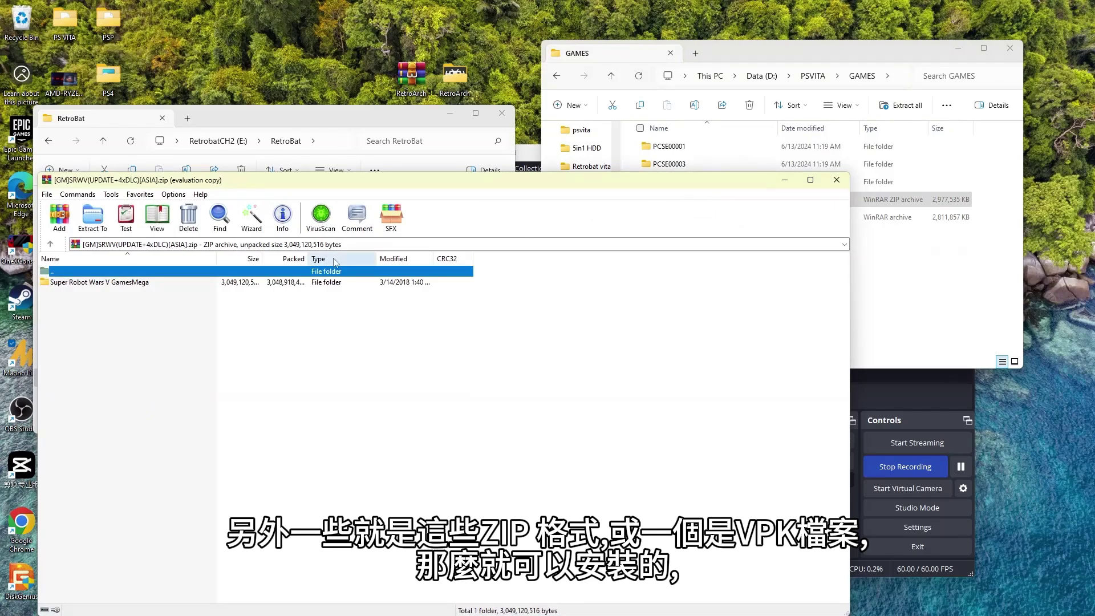
double_click(165, 285)
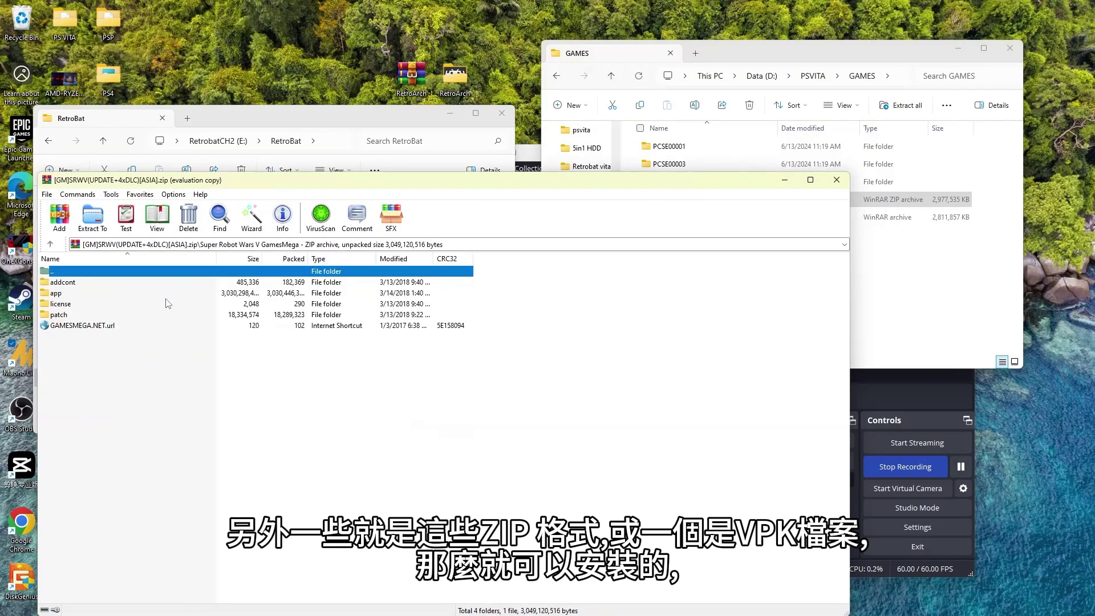
left_click(837, 180)
left_click(830, 296)
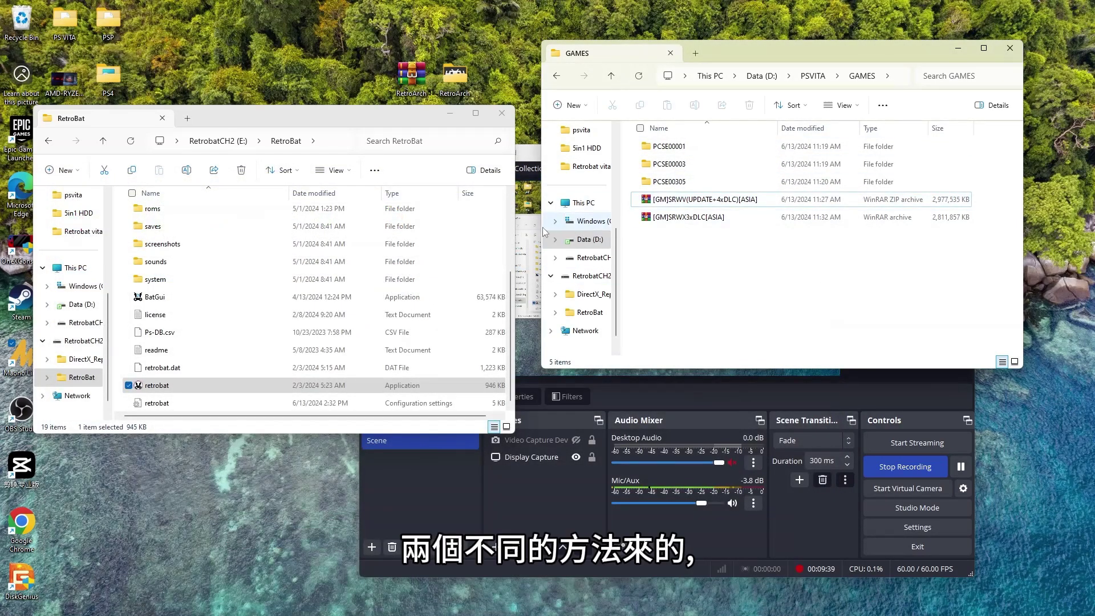
- Open the vita3k folder inside RetroBat's emulators folder
scroll(232, 311, "up", 3)
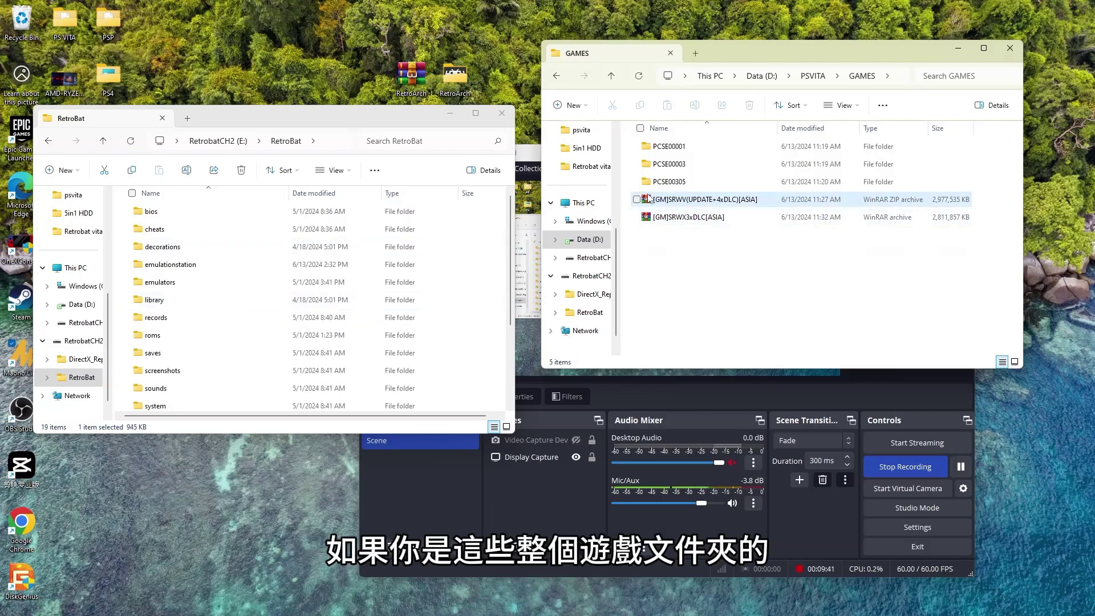
left_click(656, 151)
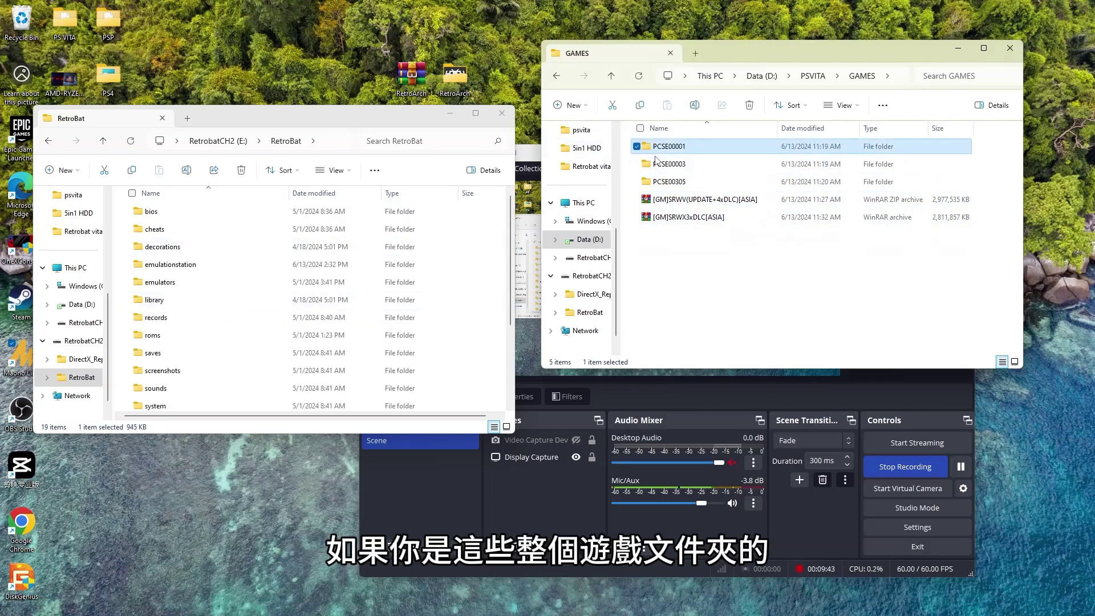
left_click(685, 194)
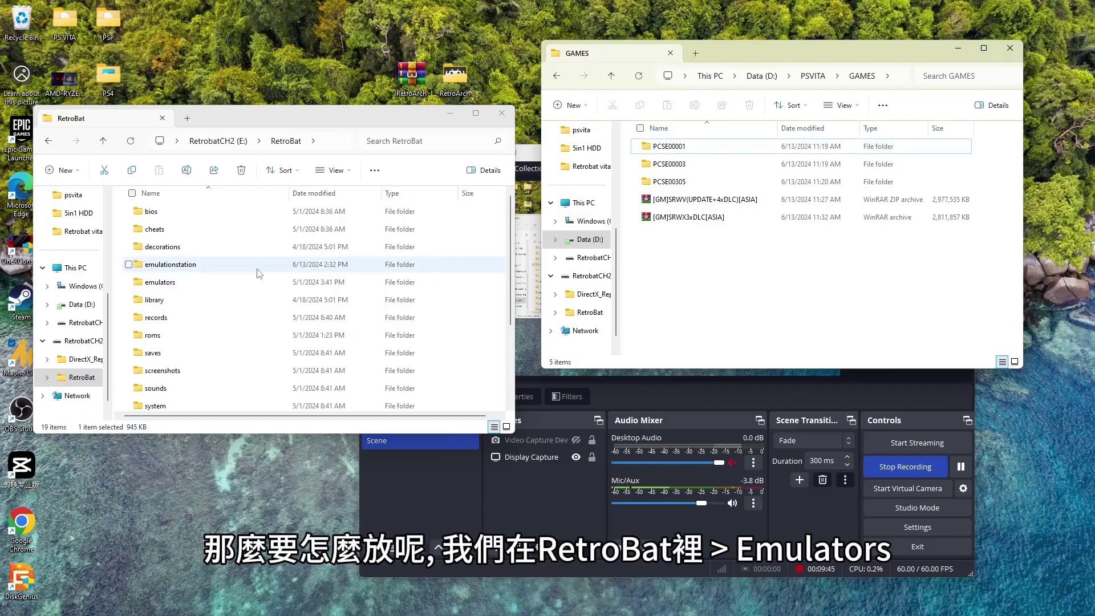
left_click(169, 287)
double_click(169, 283)
scroll(180, 292, "down", 10)
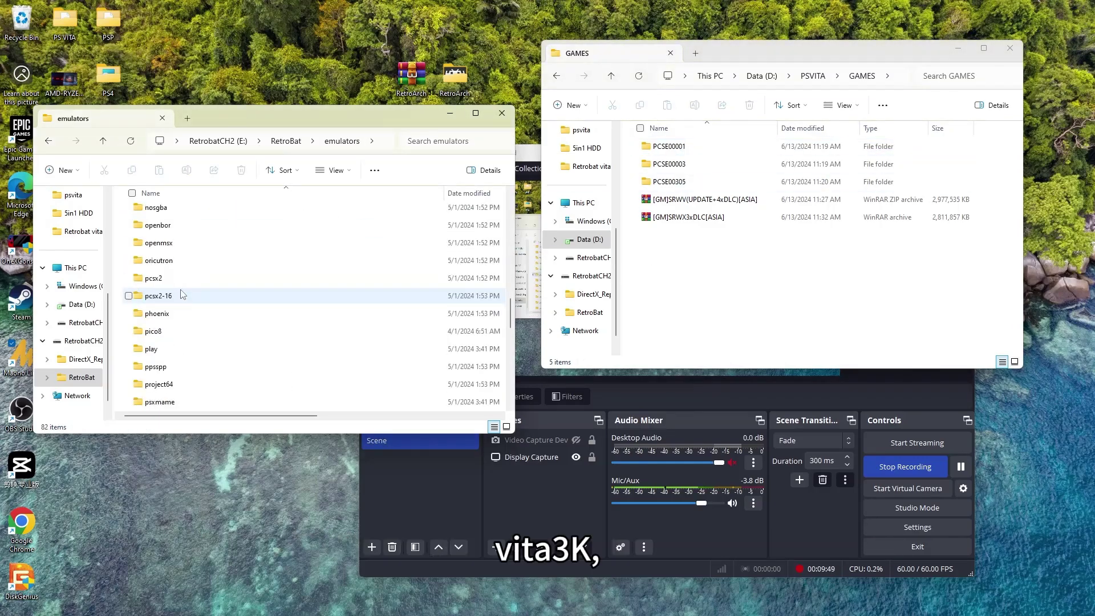
scroll(183, 294, "down", 4)
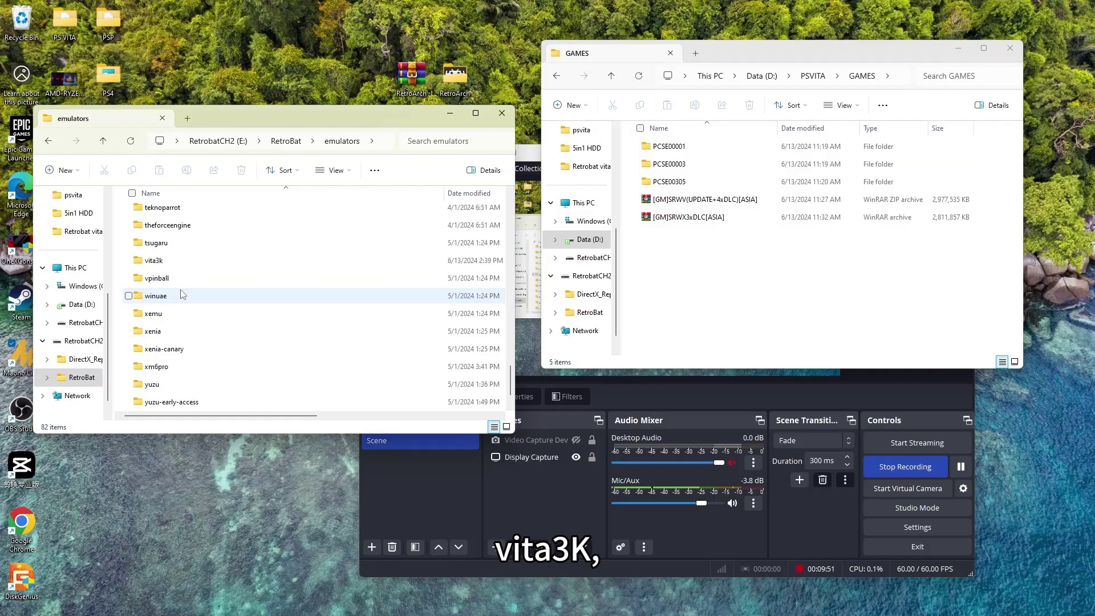
double_click(190, 260)
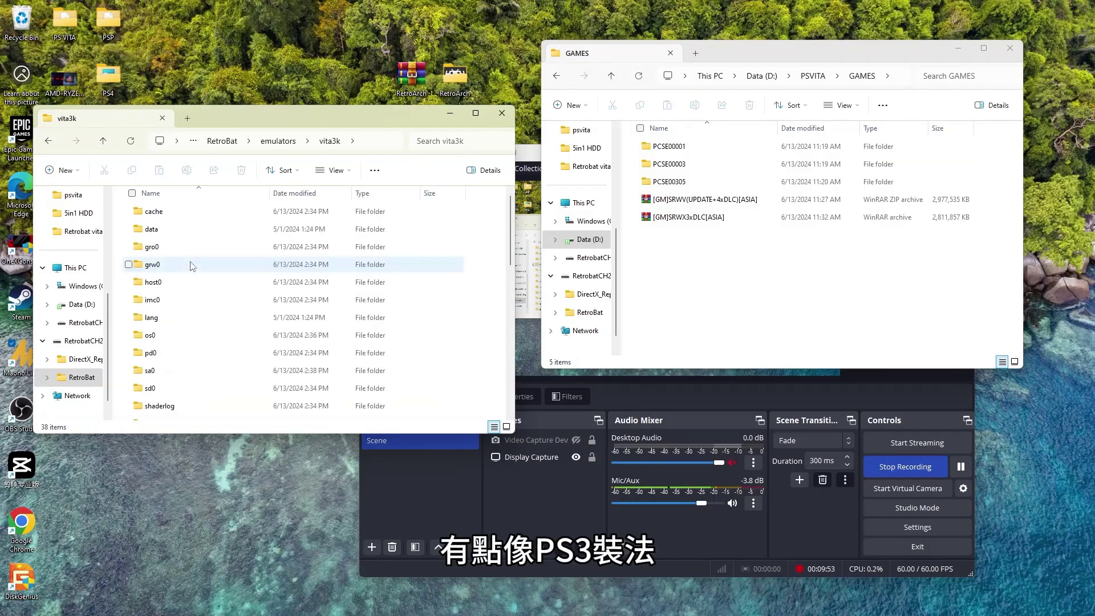
- Copy the PCSE00001, PCSE00003 and PCSE00305 game folders from GAMES into the app folder under vita3k's ux0
scroll(192, 362, "down", 4)
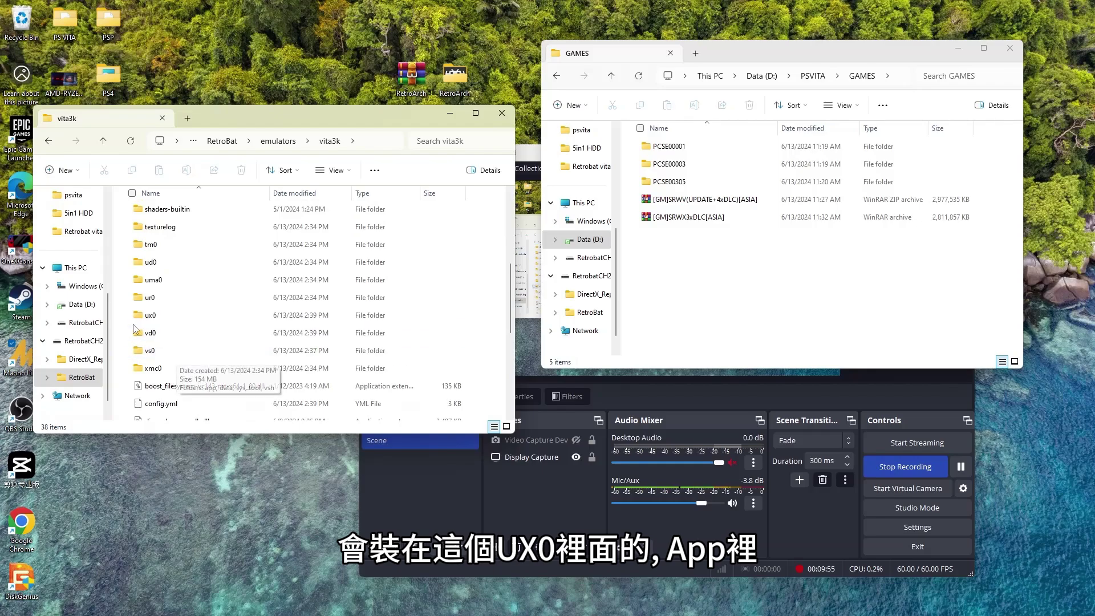
double_click(154, 317)
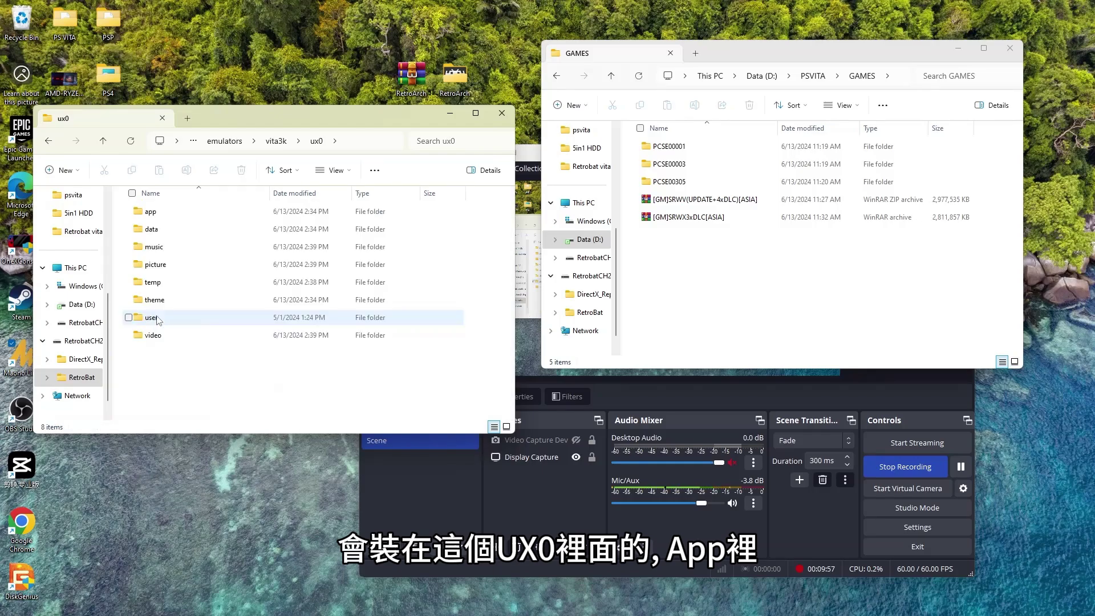
double_click(209, 217)
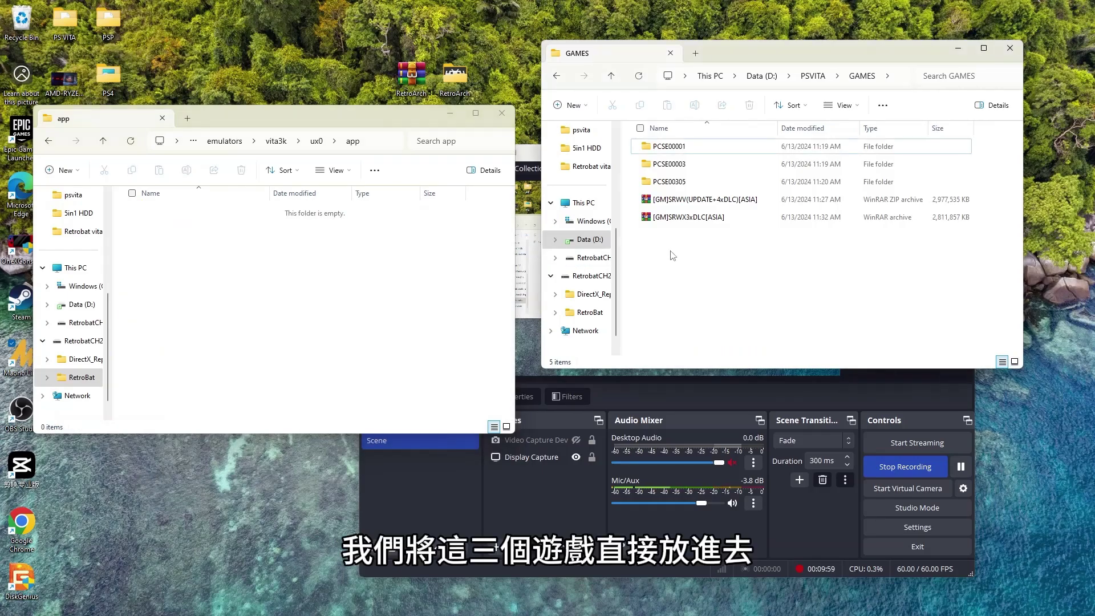
left_click(622, 146)
left_click_drag(630, 149, 245, 279)
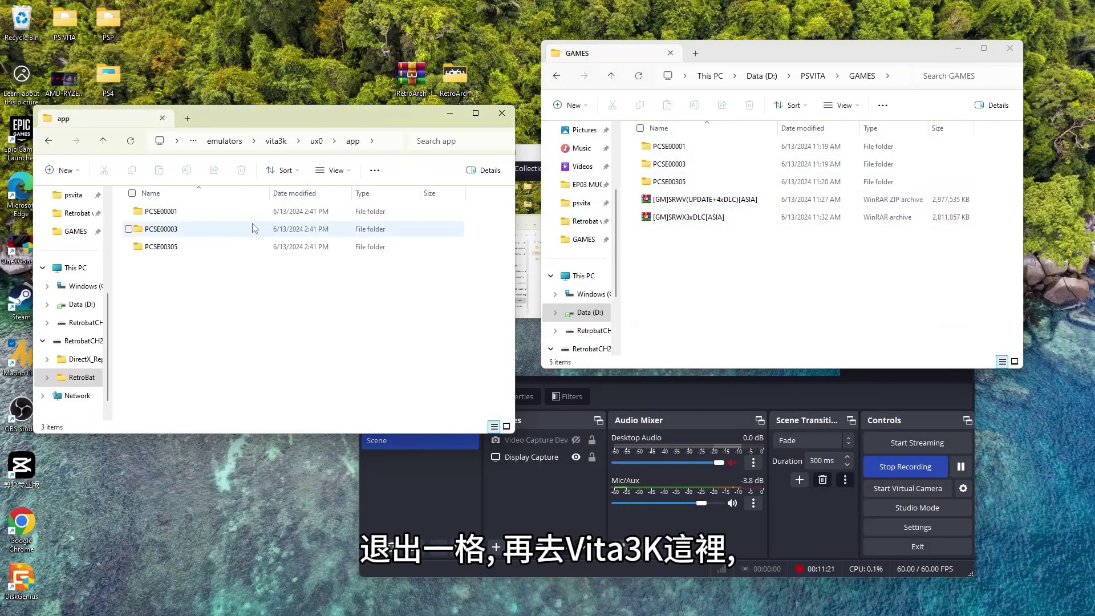
- Launch Vita3K from the vita3k folder and check its game list for the copied games
left_click(316, 142)
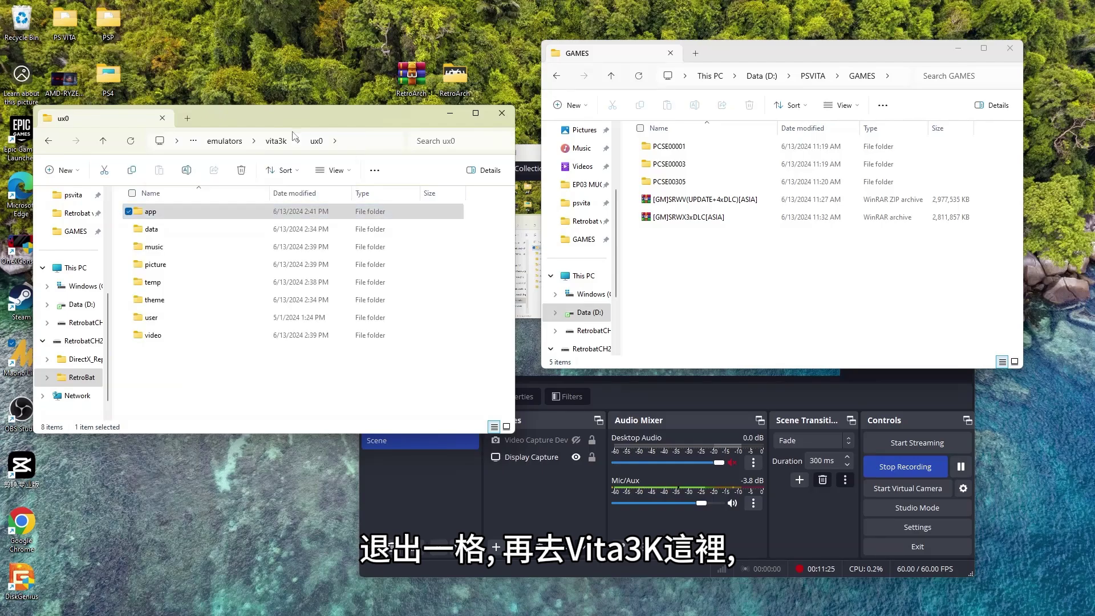
left_click(276, 141)
scroll(217, 363, "down", 5)
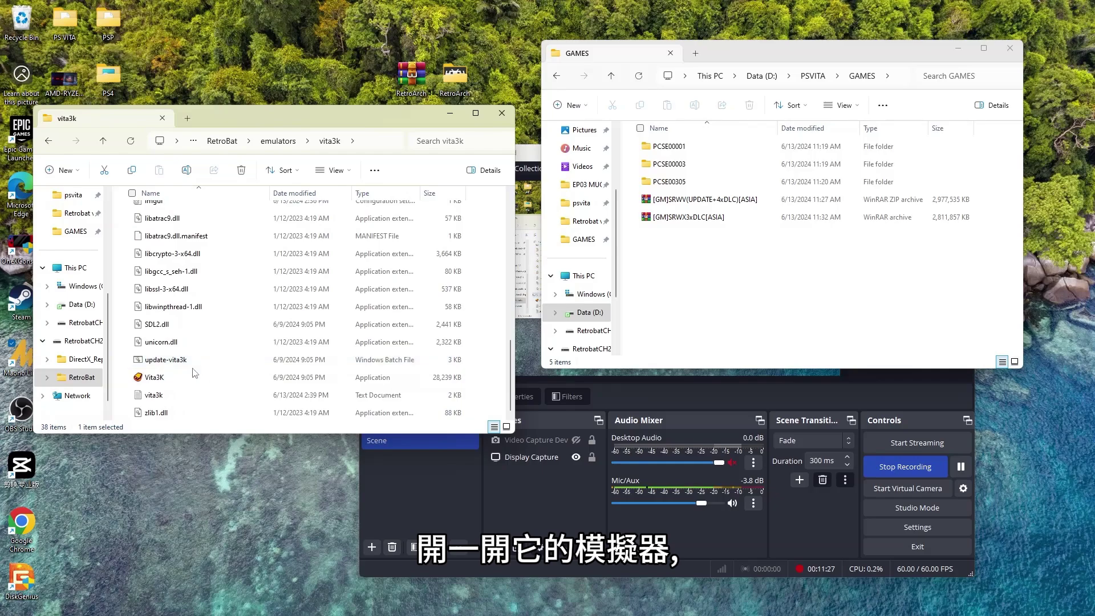
double_click(154, 377)
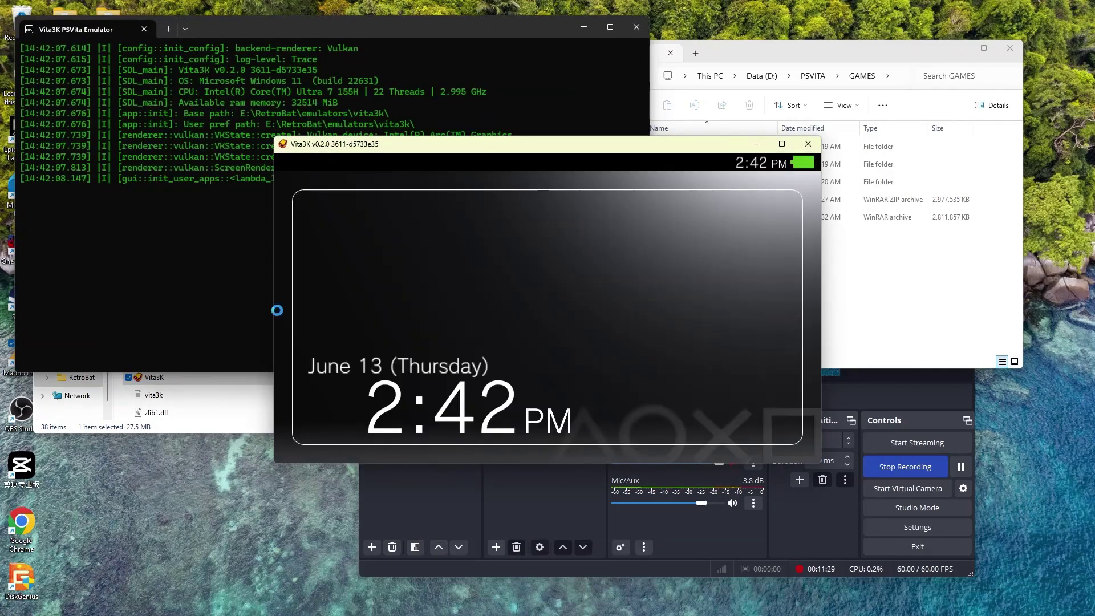
scroll(399, 319, "down", 1)
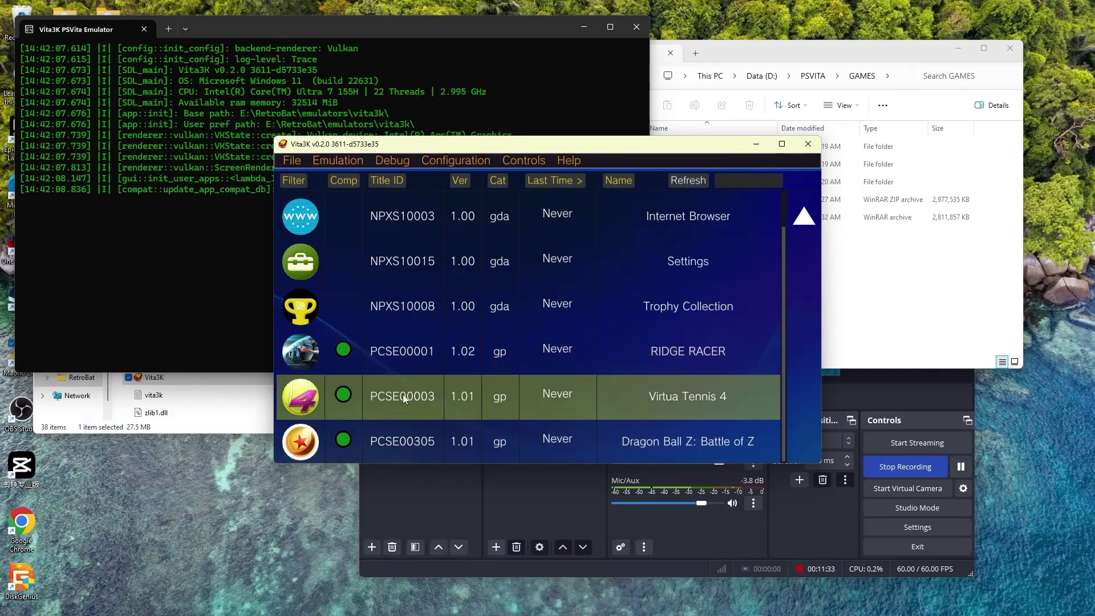
left_click_drag(728, 147, 618, 174)
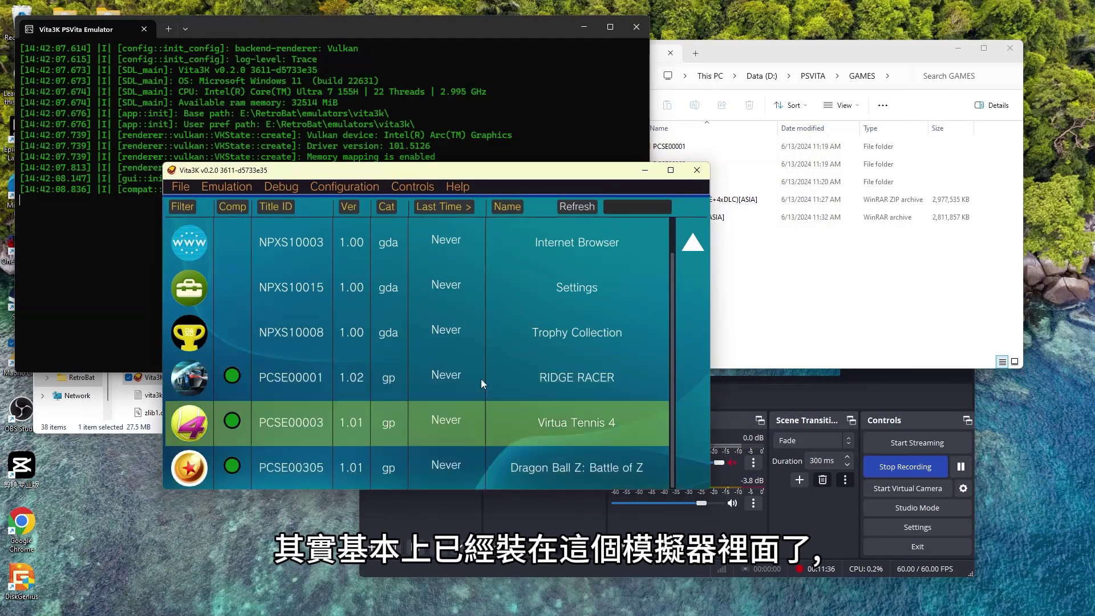
- Install the [GM]SRWV(UPDATE+4xDLC)[ASIA] ZIP archive from D:\PSVITA\GAMES into Vita3K as a single file
left_click(733, 245)
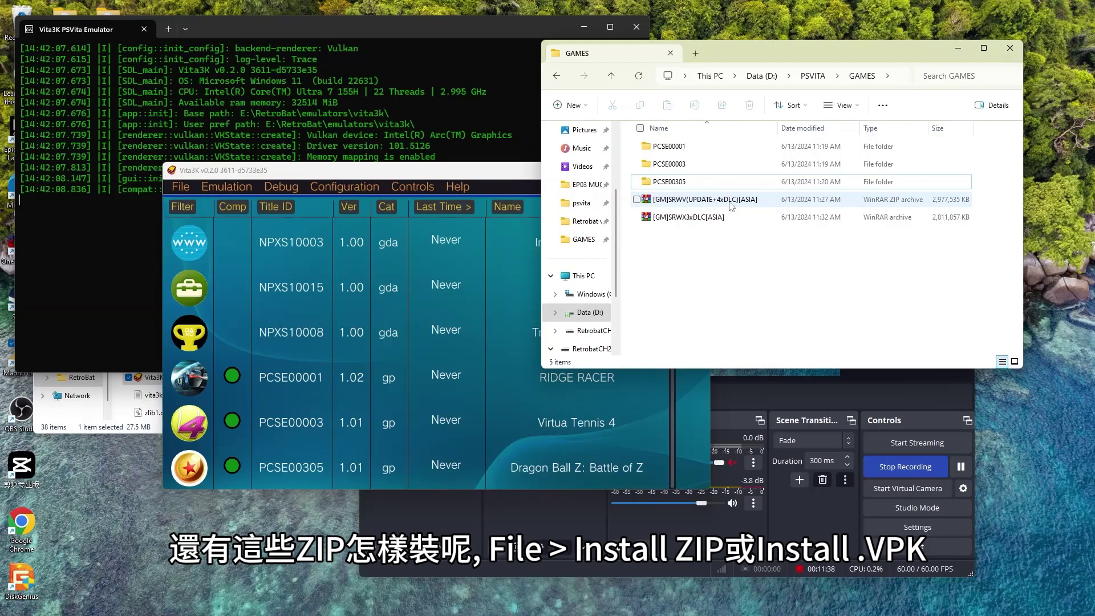
left_click(307, 176)
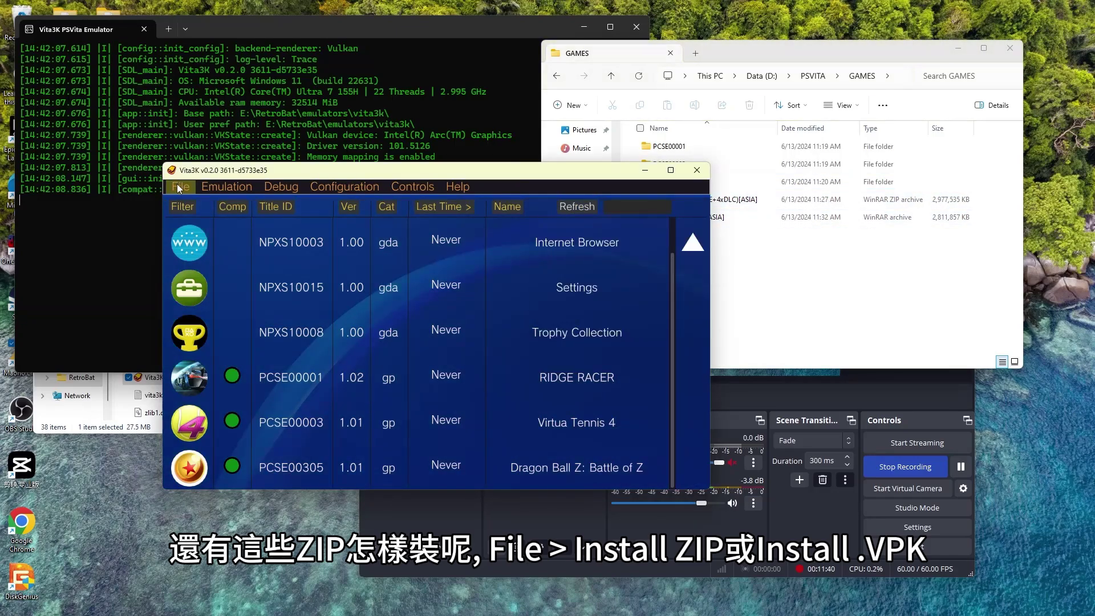
left_click(178, 187)
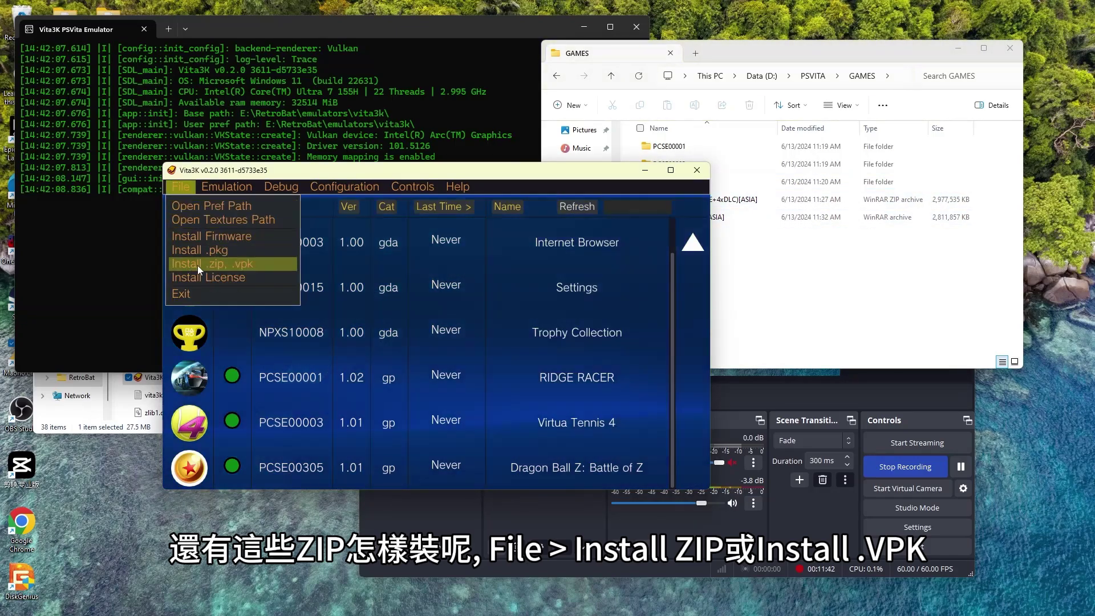
left_click(255, 264)
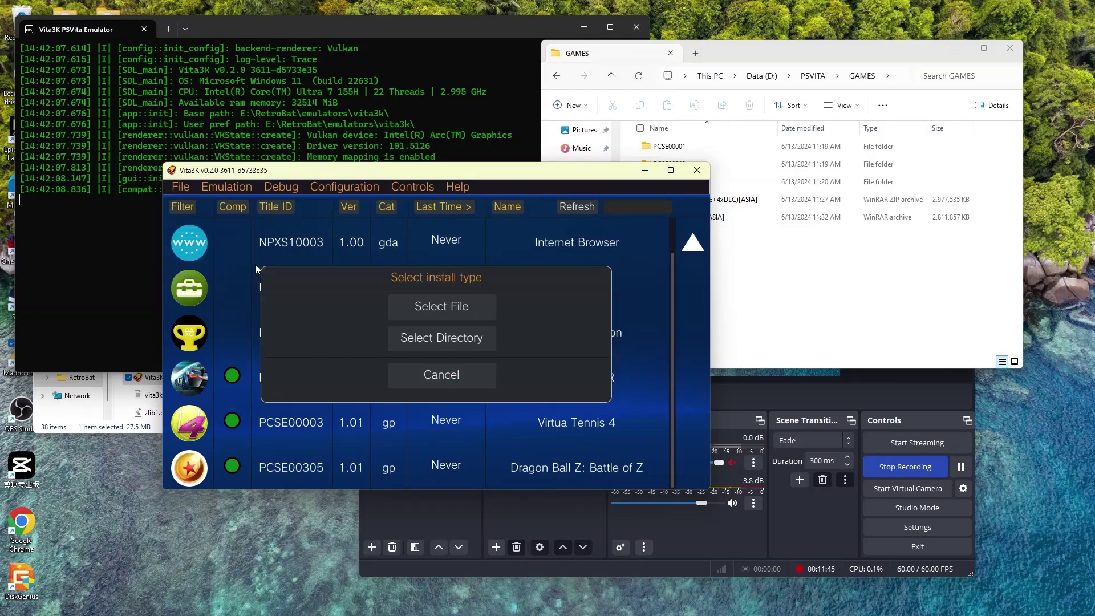
left_click(478, 310)
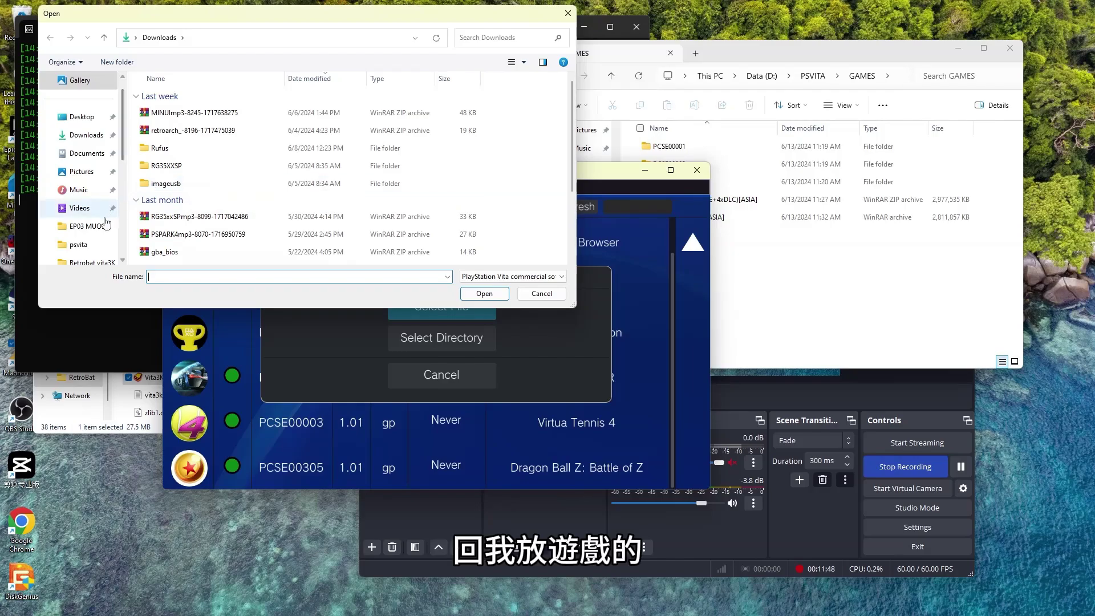
scroll(106, 222, "down", 3)
left_click(91, 209)
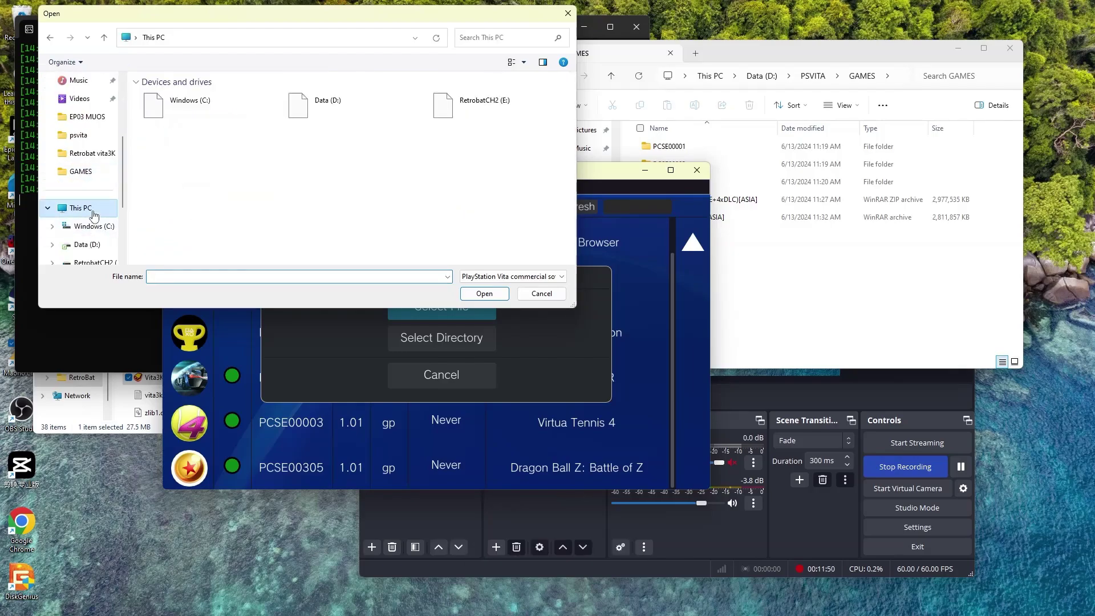
double_click(316, 105)
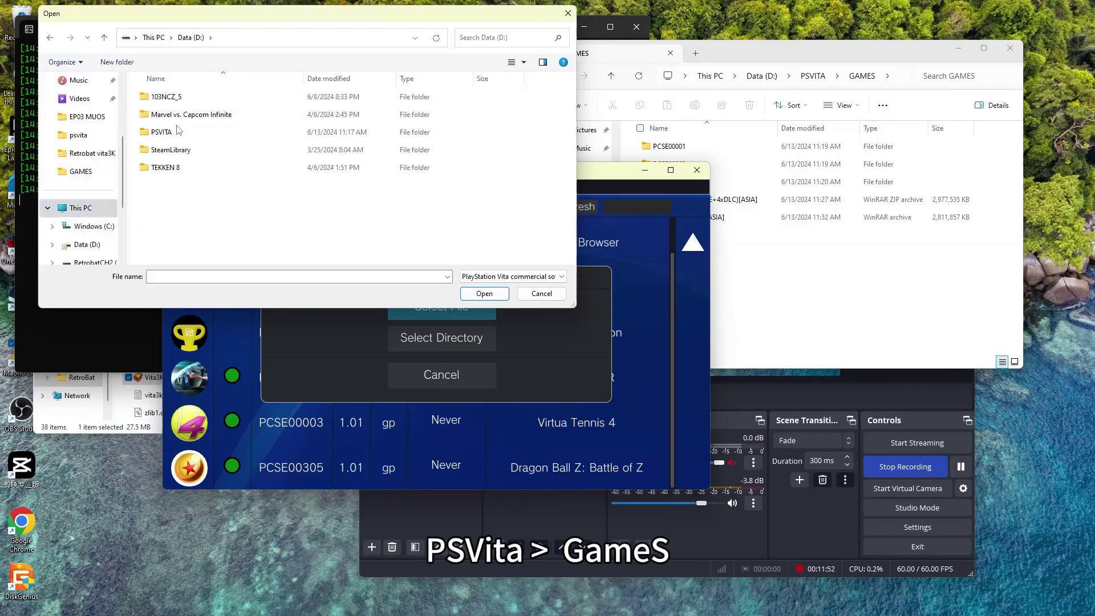
double_click(162, 132)
double_click(178, 97)
left_click(216, 151)
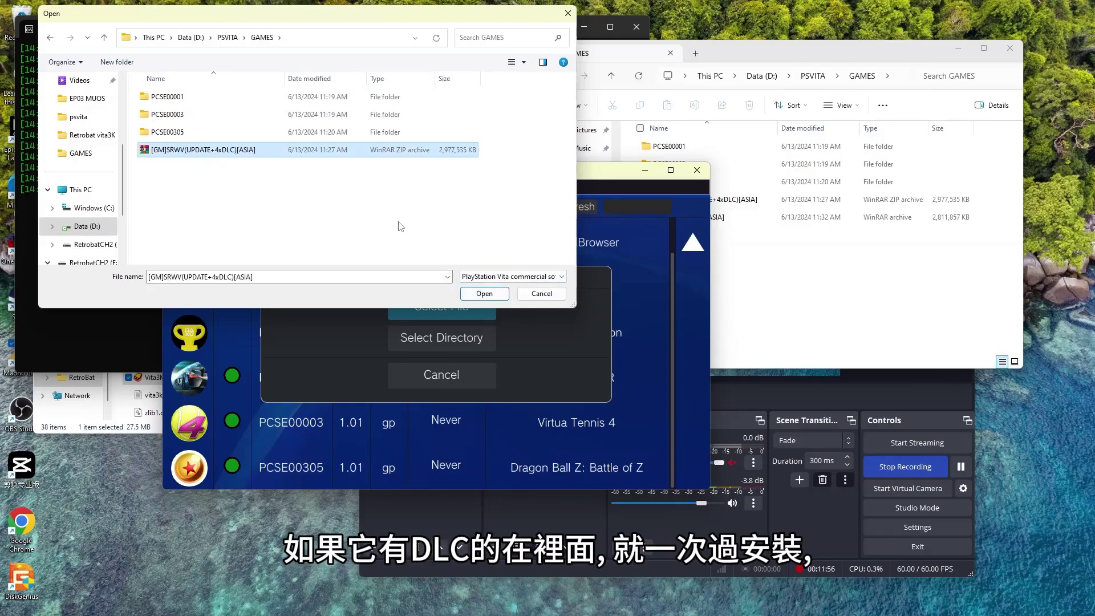
left_click(485, 293)
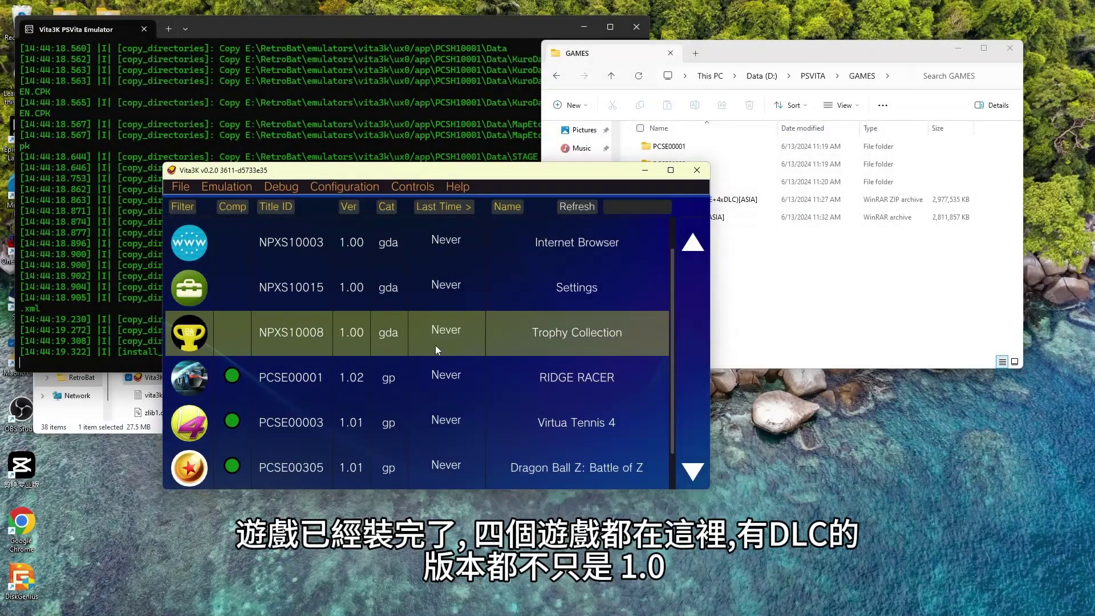
- Check the game list for the newly installed game and exit Vita3K
scroll(297, 330, "down", 1)
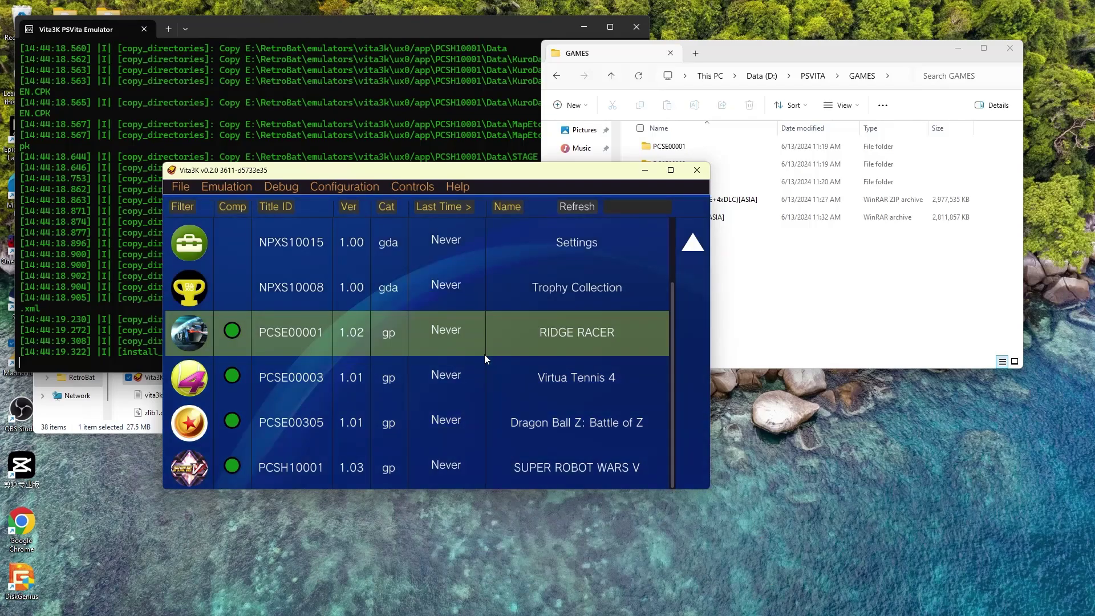
left_click(190, 187)
left_click(185, 294)
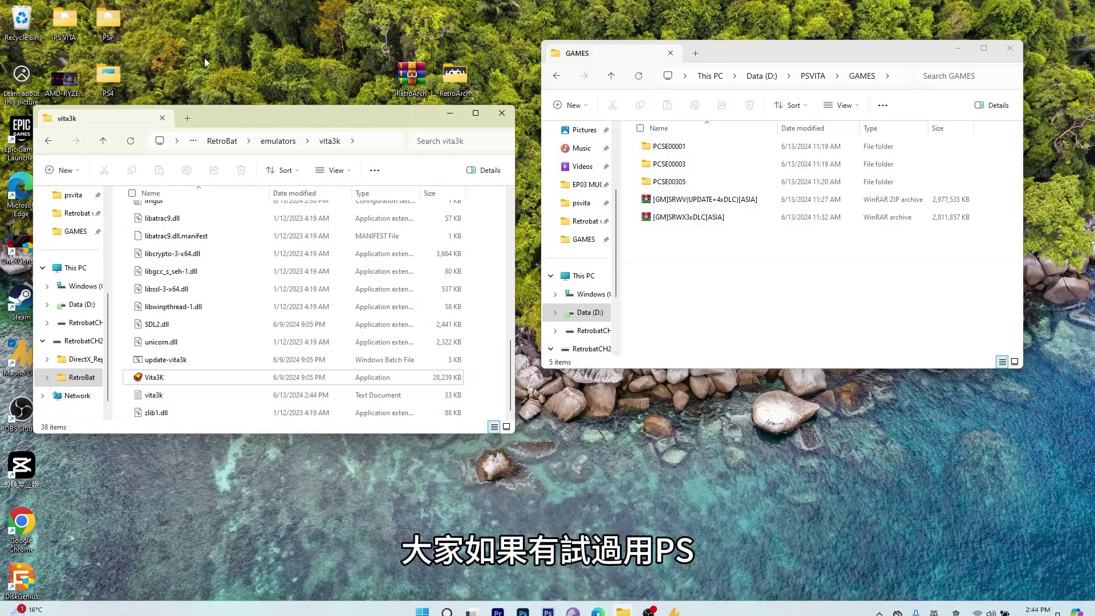
- Return to the main RetroBat folder and launch BatGui
left_click(279, 142)
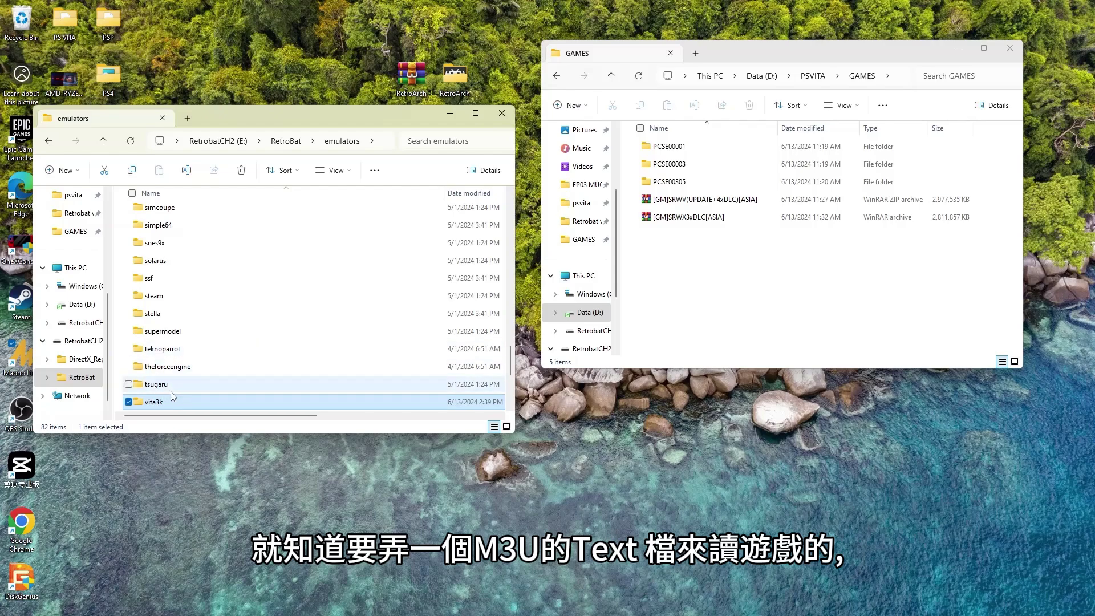
left_click(285, 142)
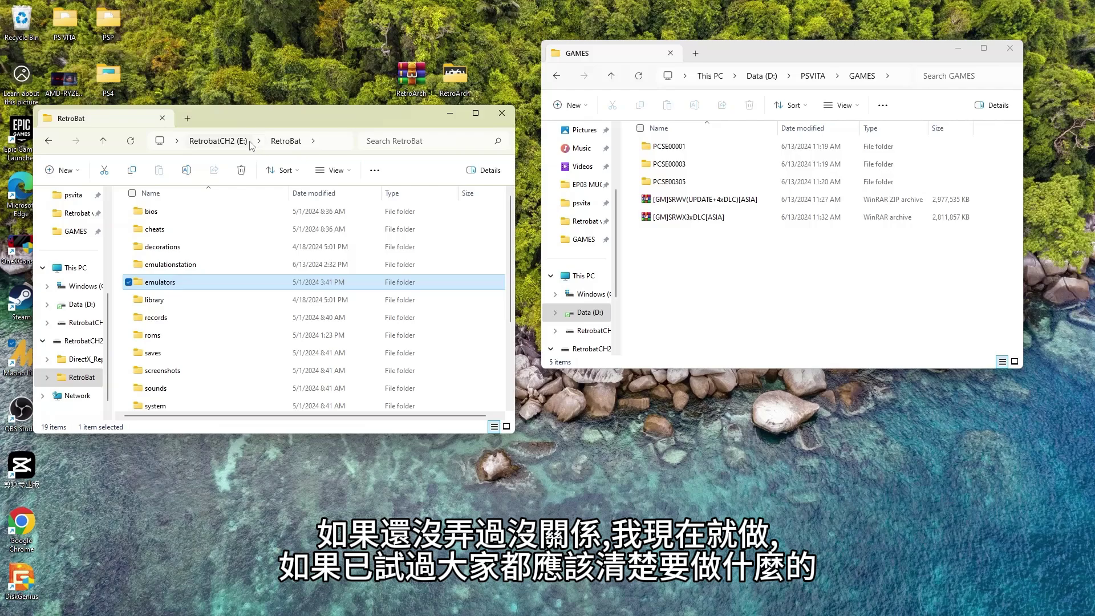
scroll(215, 319, "down", 3)
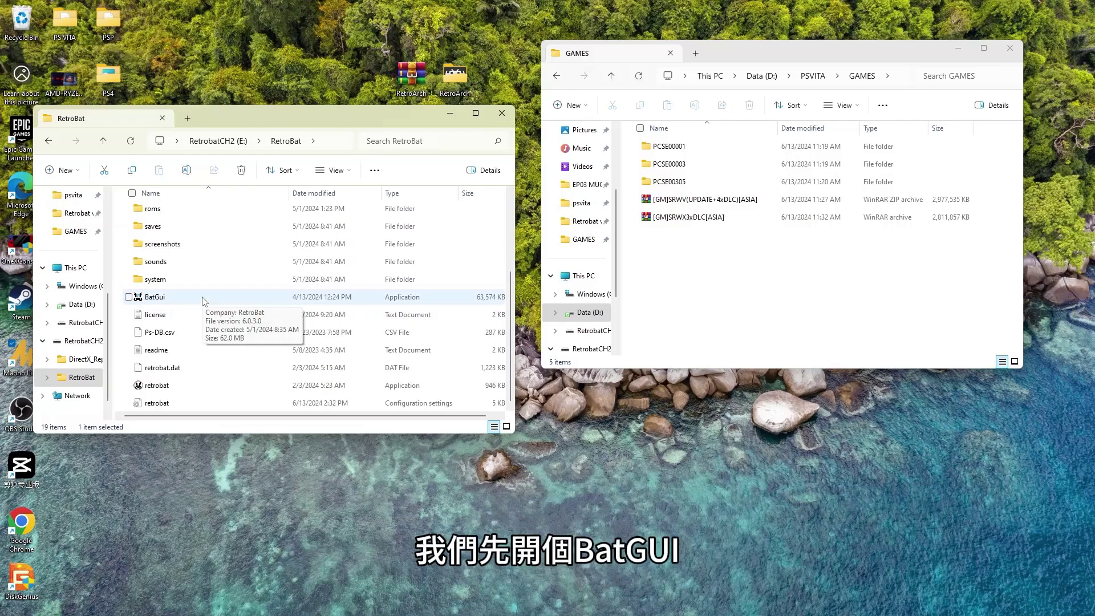
left_click(204, 301)
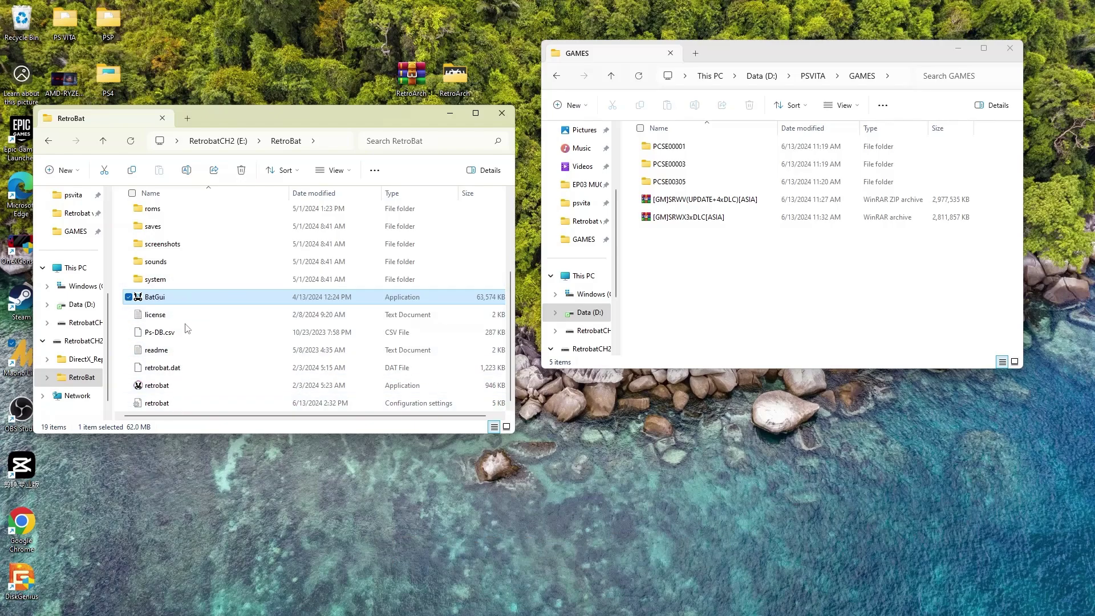
- Check Sony's PlayStation Vita system for an M3U option, and open the M3U PS3 page of Playstation 3
scroll(385, 360, "down", 10)
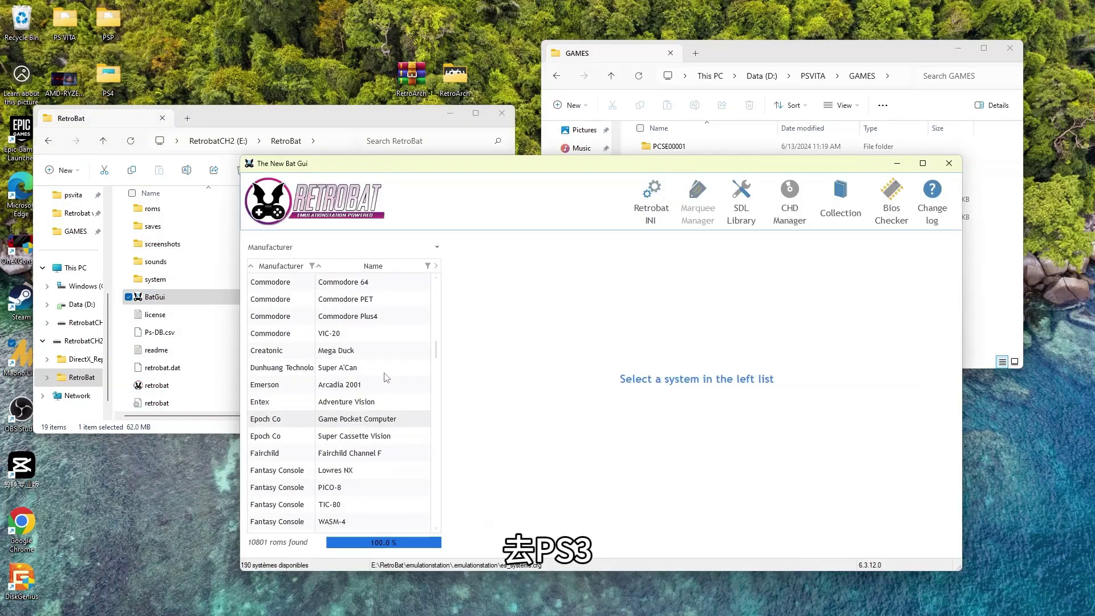
scroll(385, 379, "down", 20)
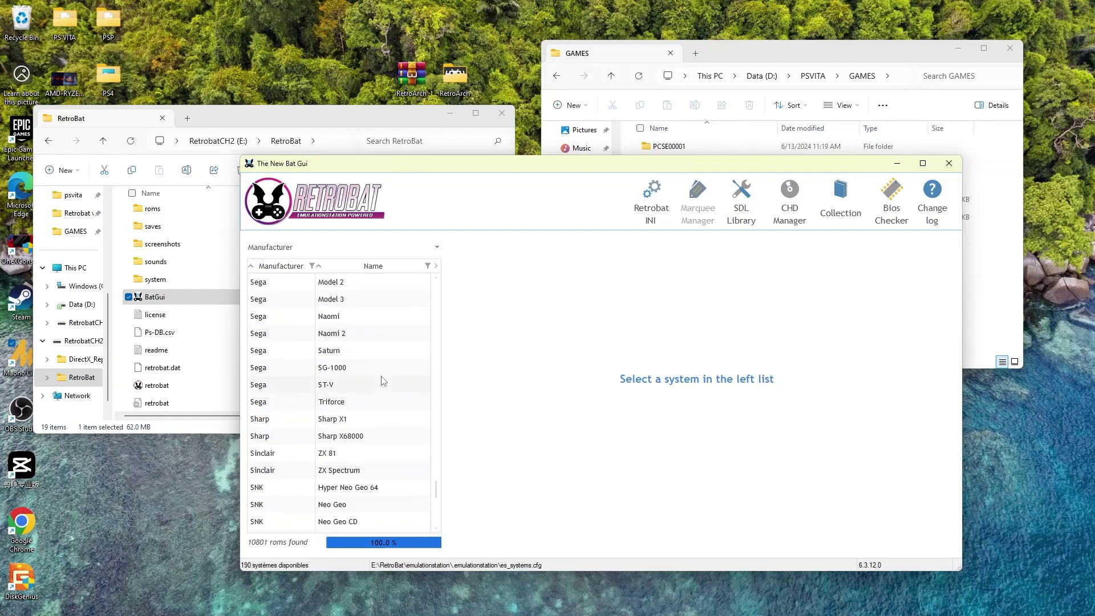
scroll(383, 381, "down", 6)
scroll(381, 374, "up", 1)
left_click(381, 371)
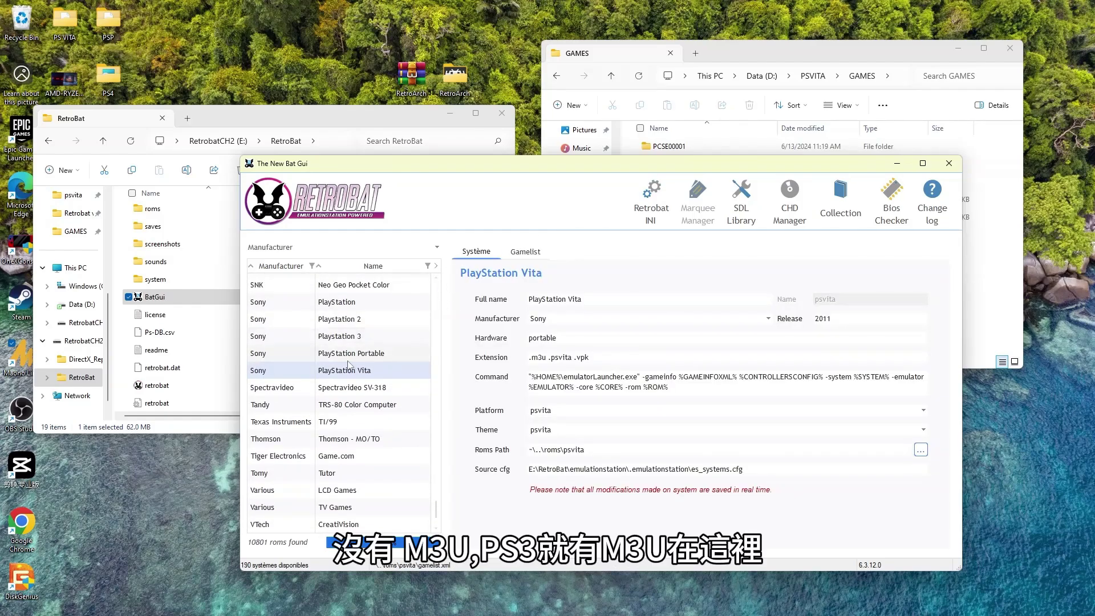
left_click(348, 337)
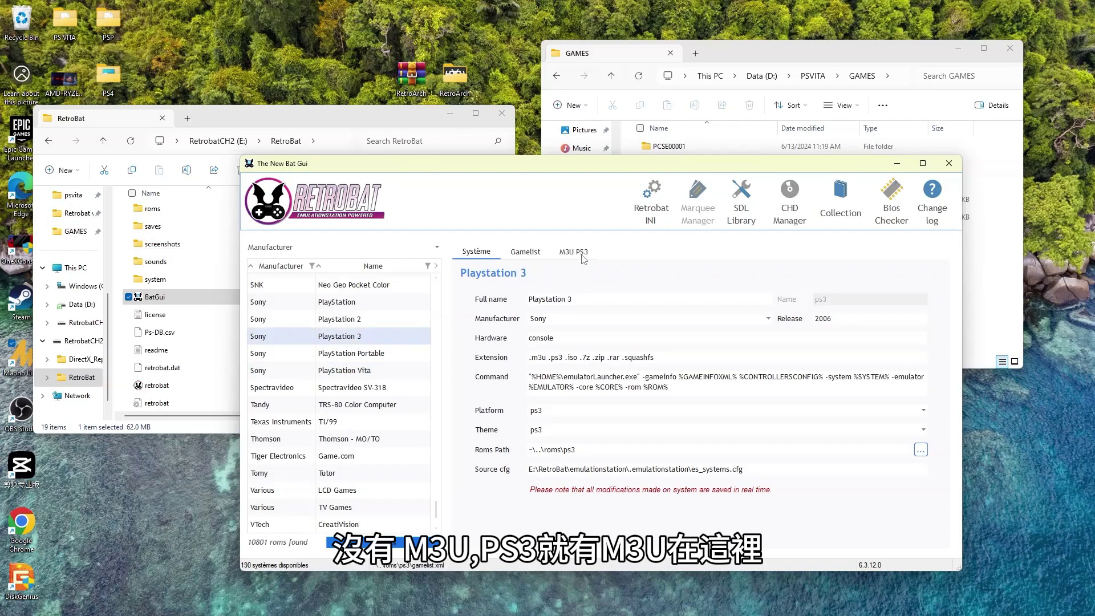
left_click(582, 254)
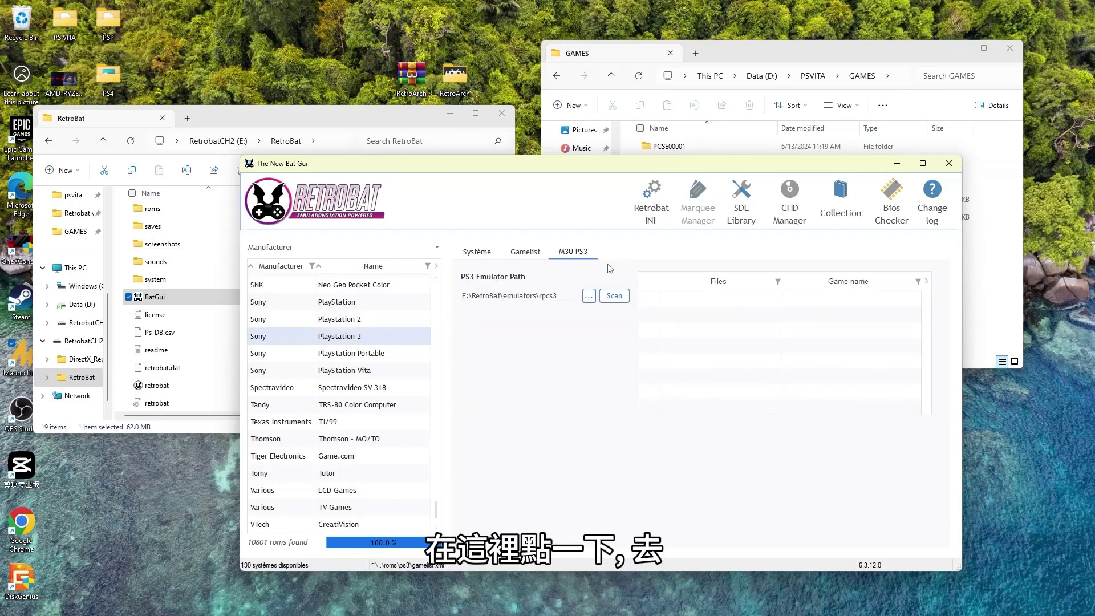
- Set the PS3 emulator path to E:\RetroBat\emulators\vita3k\ux0\app and scan it for games
left_click(589, 296)
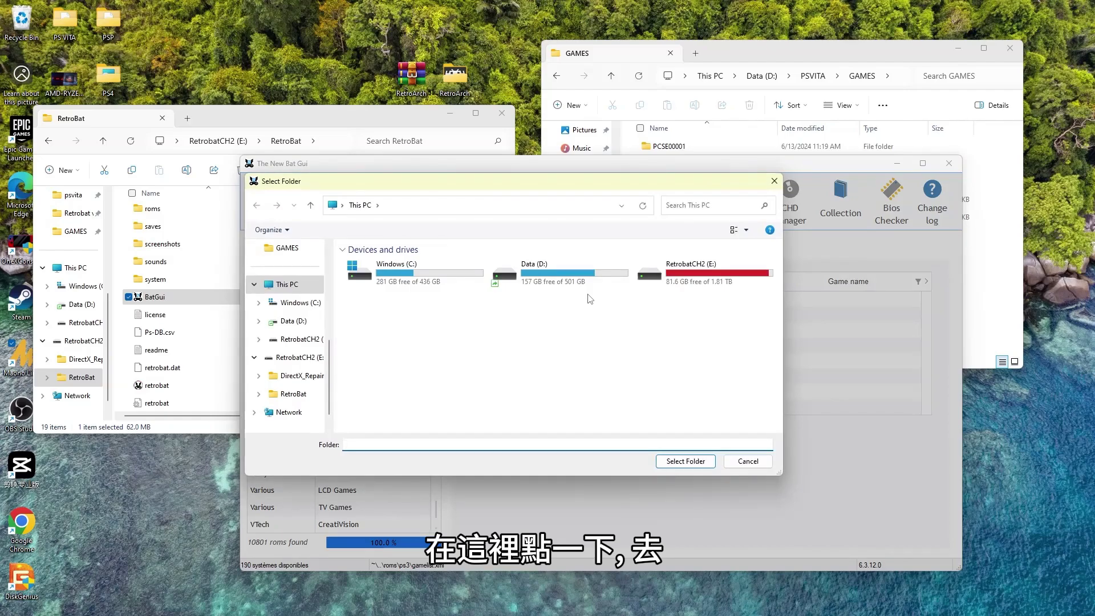
double_click(670, 275)
double_click(428, 286)
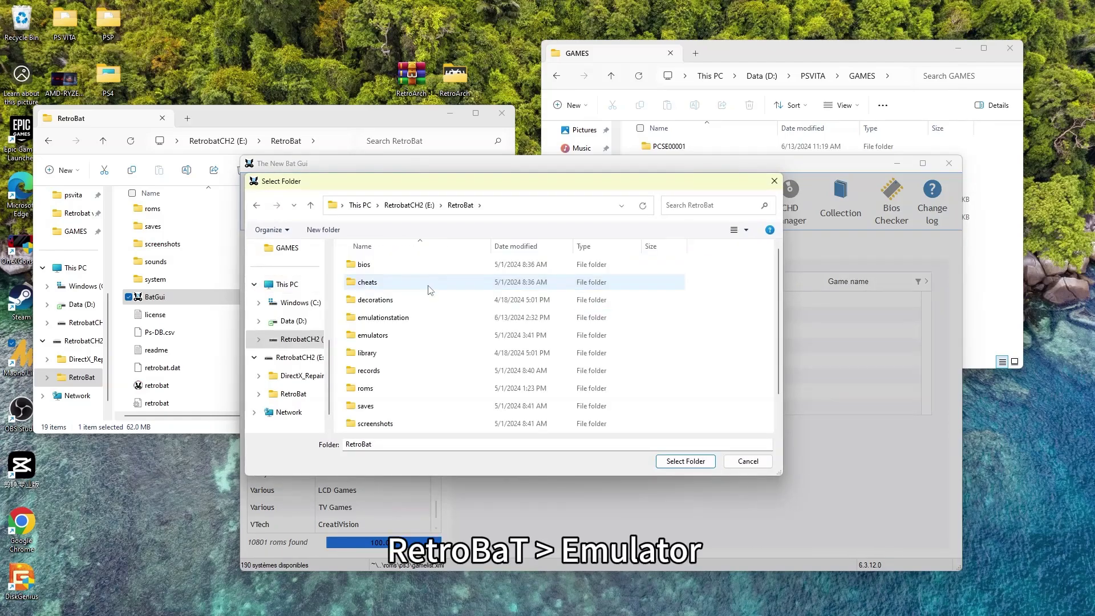
double_click(416, 336)
scroll(417, 341, "down", 8)
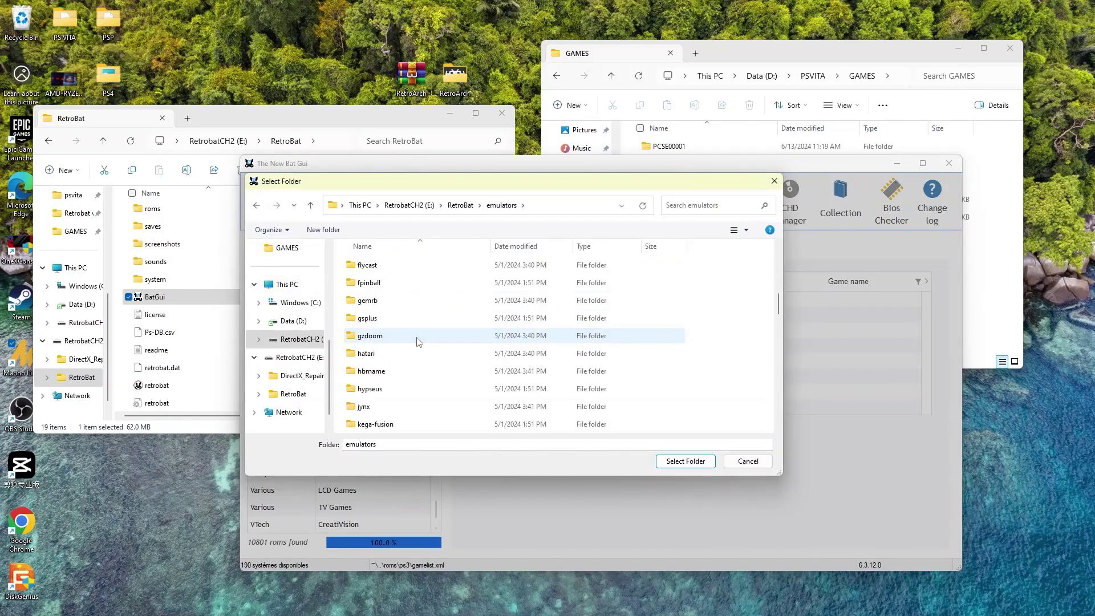
scroll(419, 342, "down", 9)
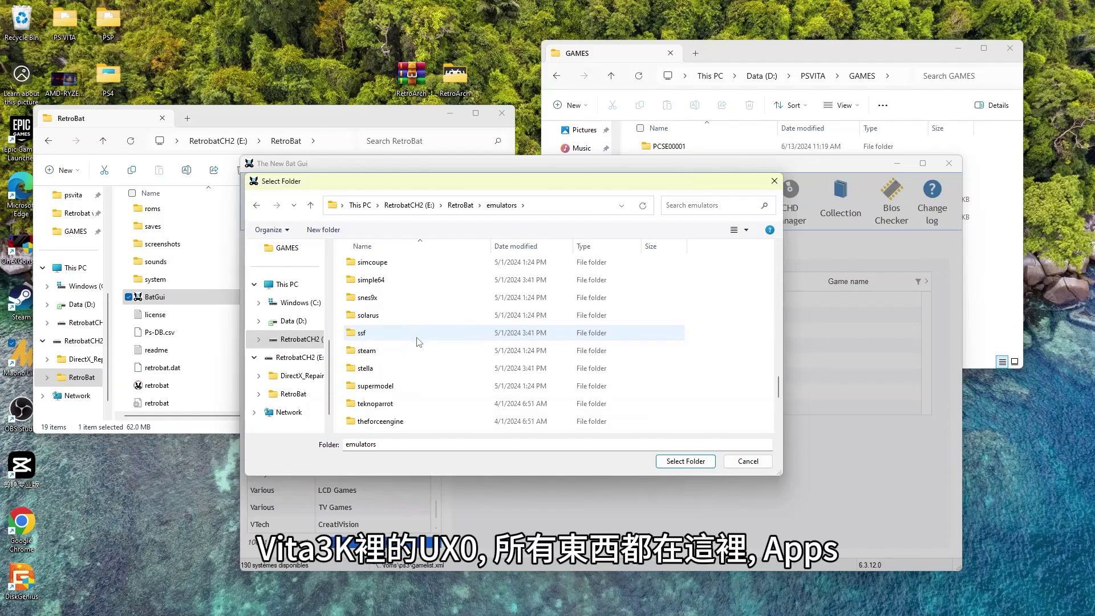
scroll(420, 341, "down", 6)
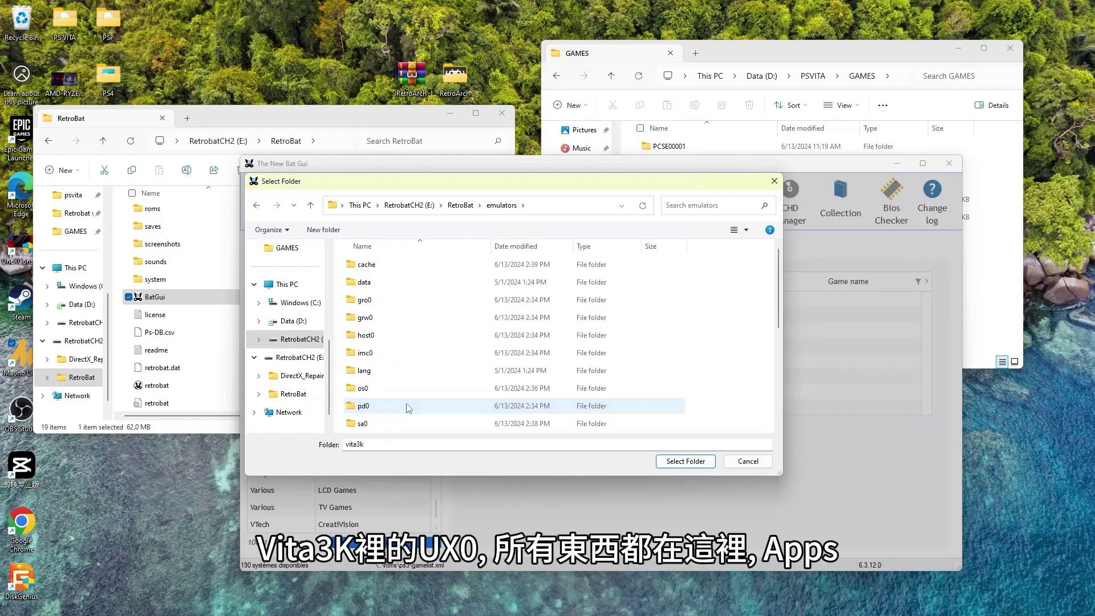
double_click(418, 330)
scroll(418, 336, "down", 4)
double_click(416, 372)
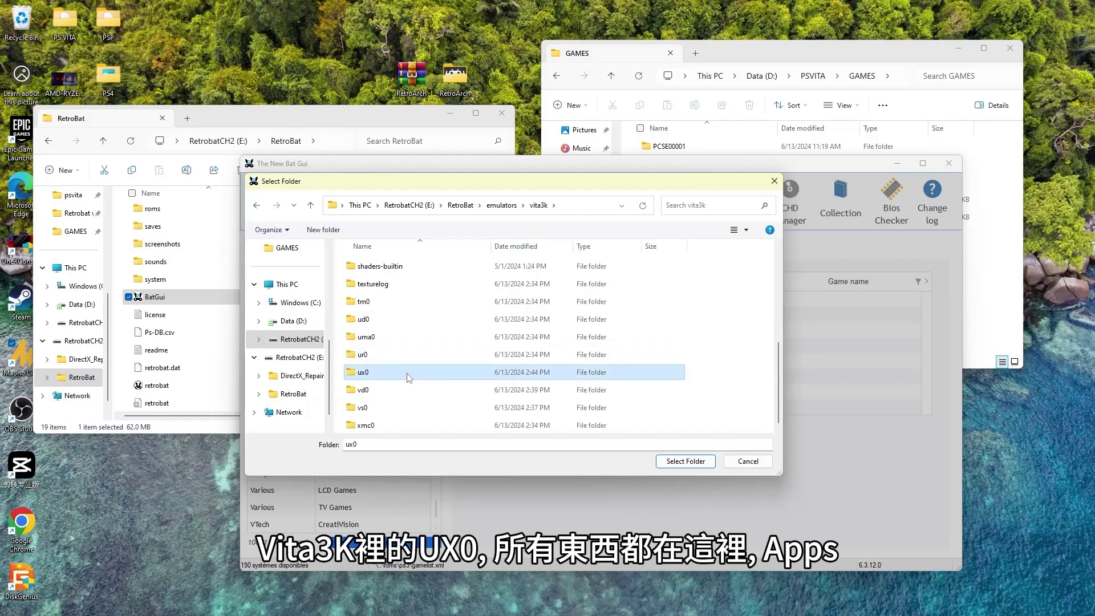
double_click(414, 284)
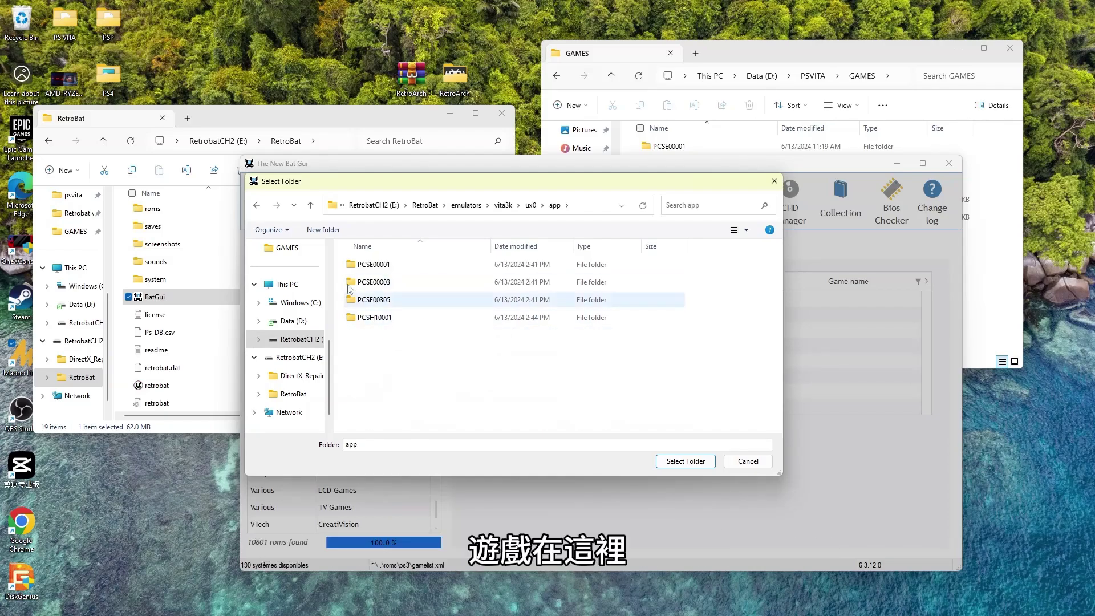
left_click(692, 460)
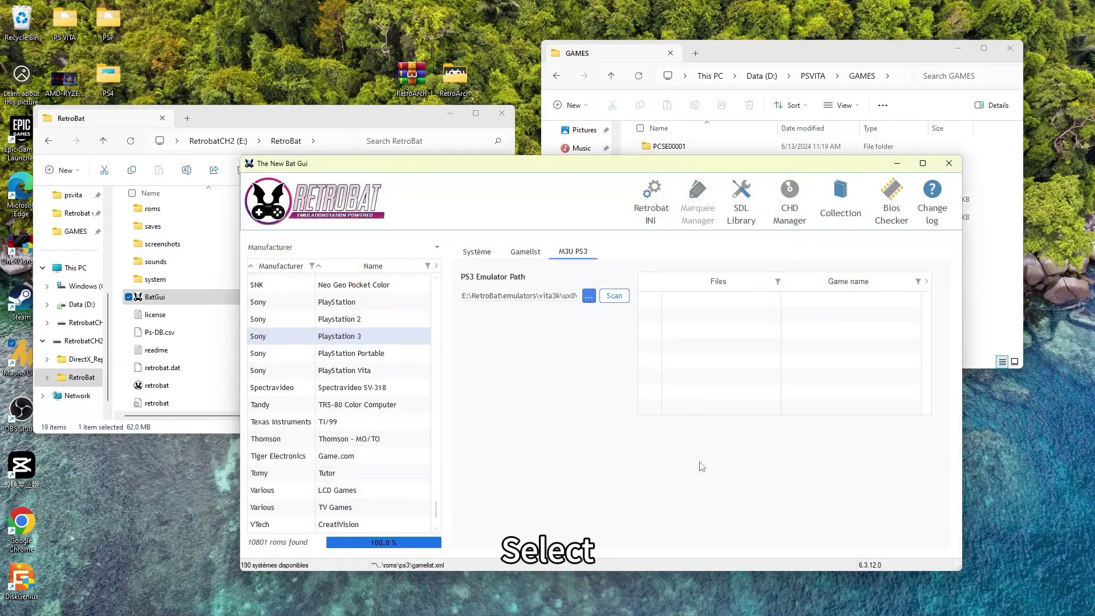
left_click(624, 301)
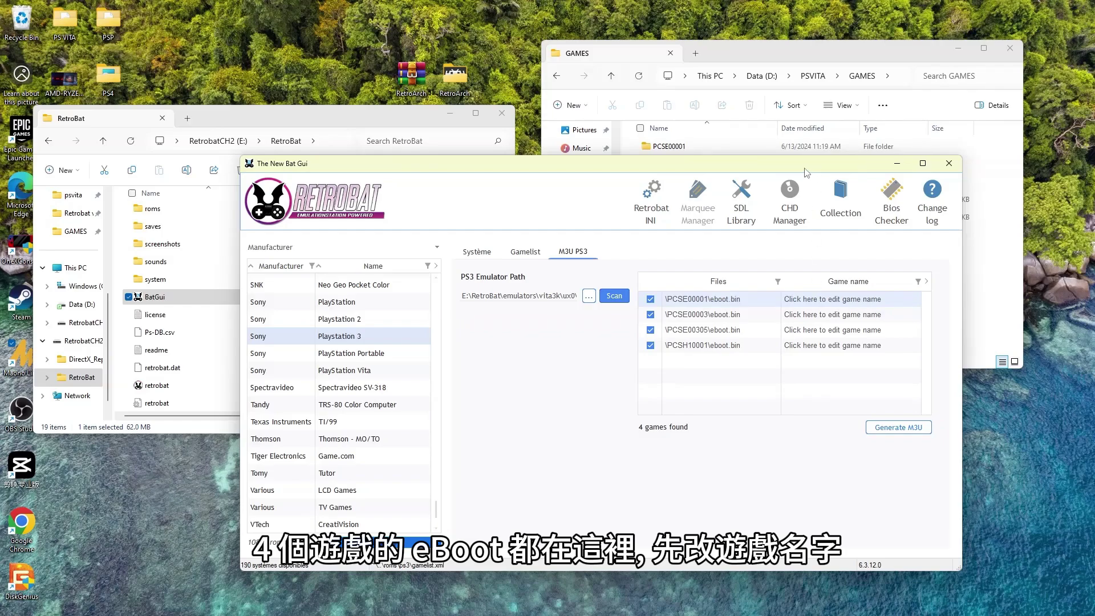
- Name the PCSH10001 entry SUPER ROBOT WARS V and the PCSE00001 entry RIDGE RACER
left_click_drag(806, 172, 617, 237)
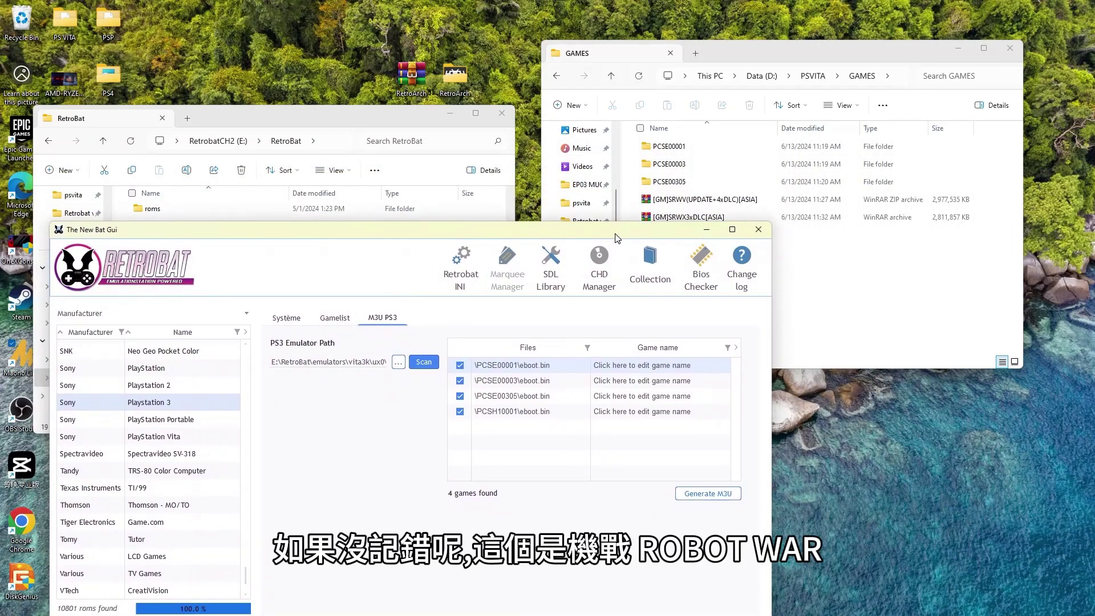
left_click(650, 411)
type("S")
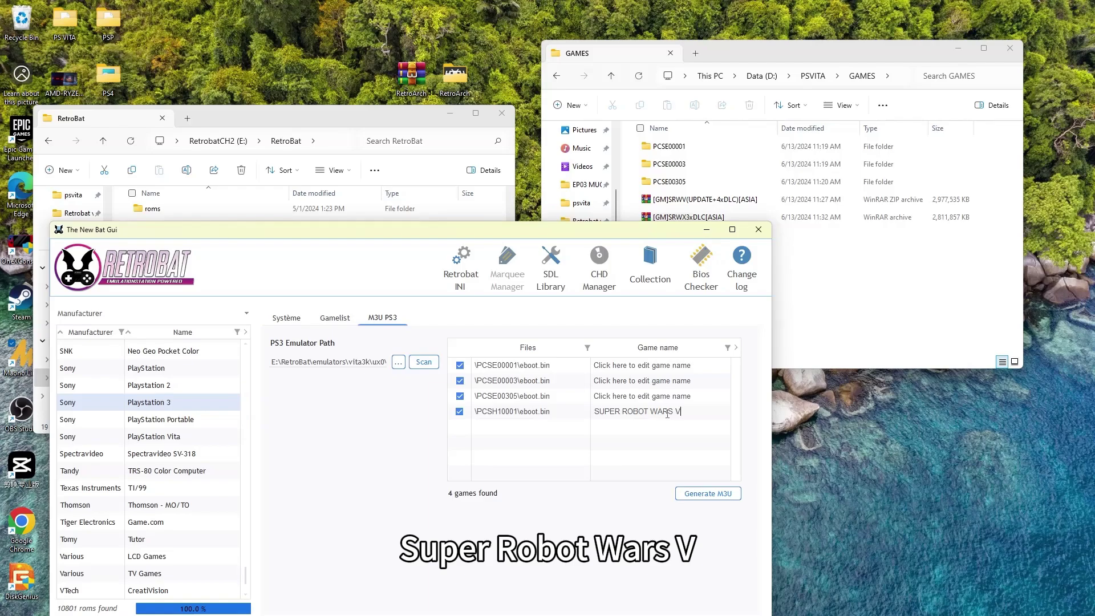
type("UPER ROBOT WARS V")
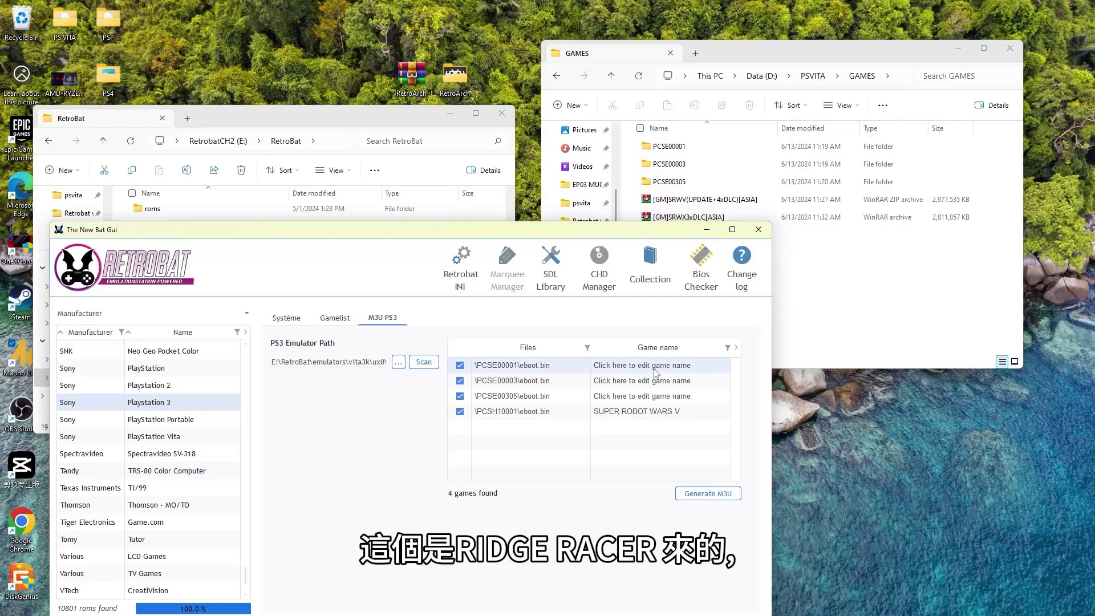
left_click(655, 368)
type("RIDGE RACER")
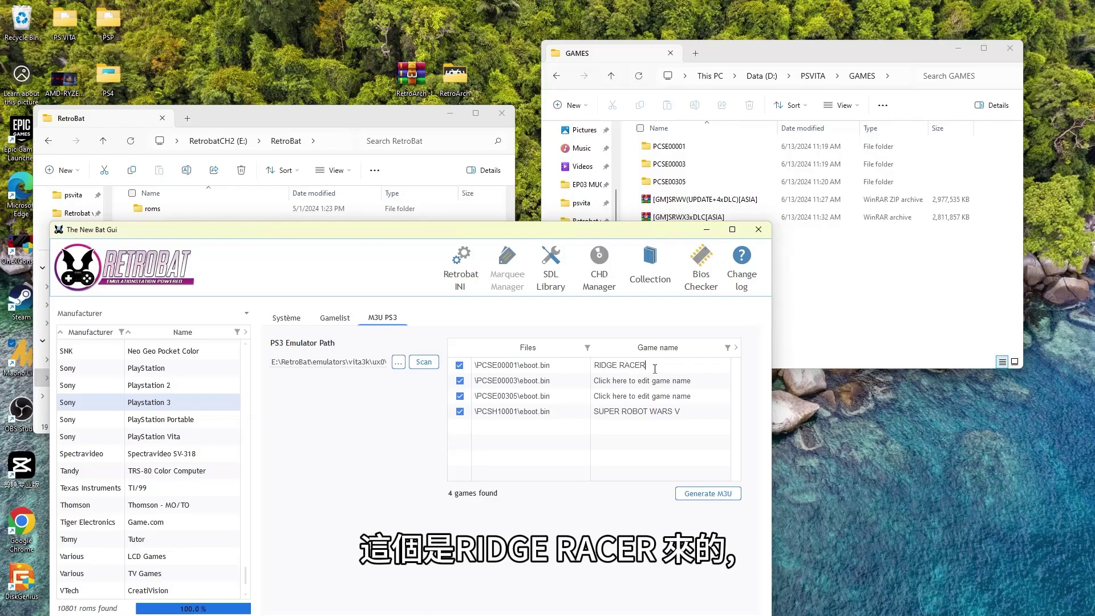
- Open D:\PSVITA\roms in File Explorer and check the game ID inside the Virtua Tennis 4 file with Notepad
left_click(839, 300)
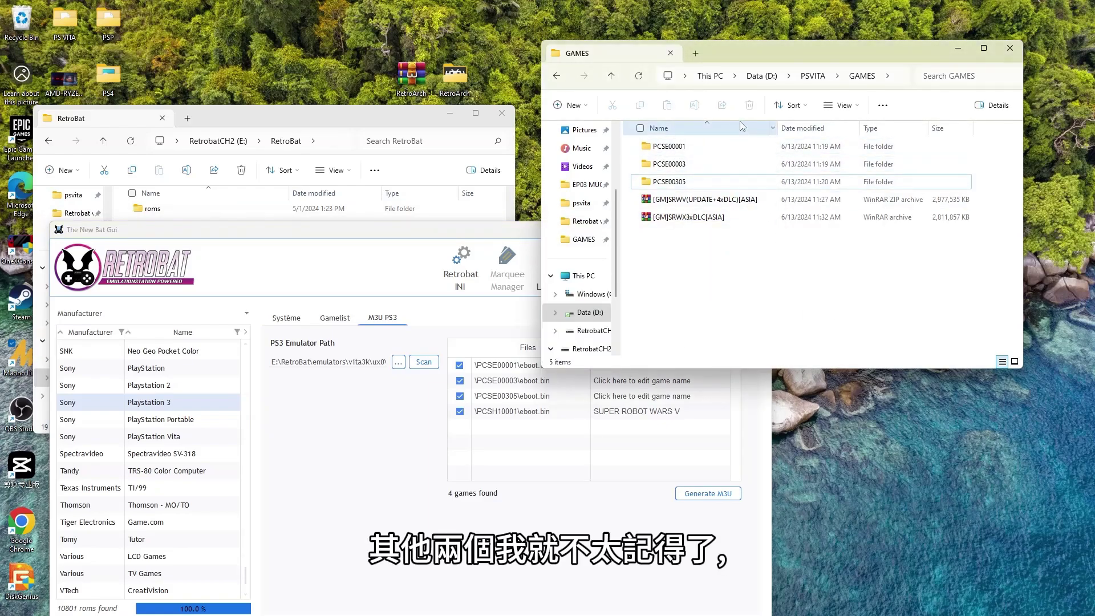
left_click(813, 76)
double_click(684, 166)
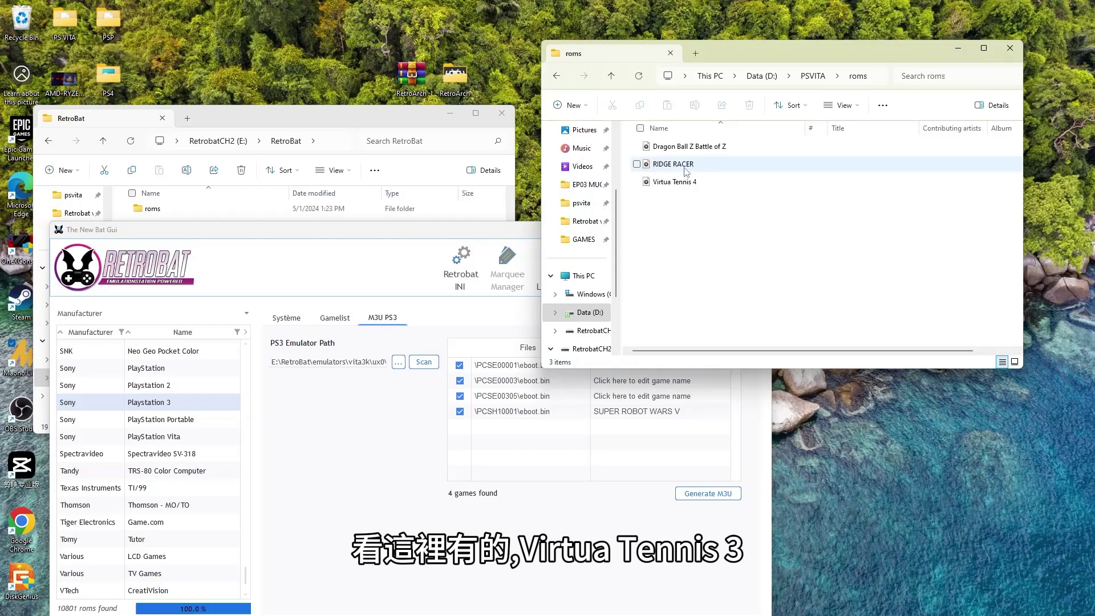
right_click(684, 181)
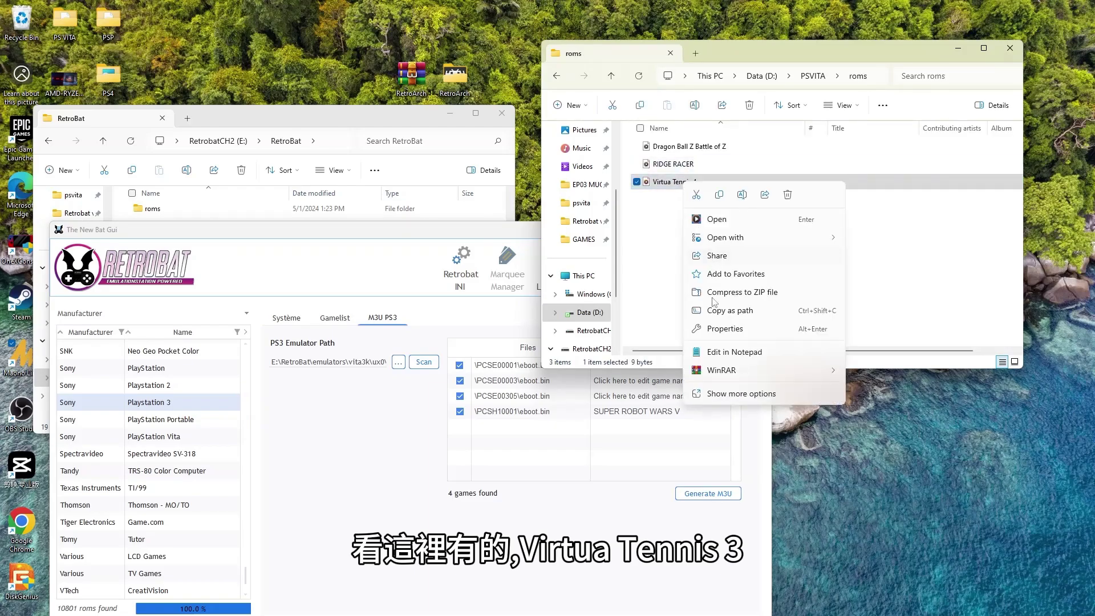
left_click(726, 352)
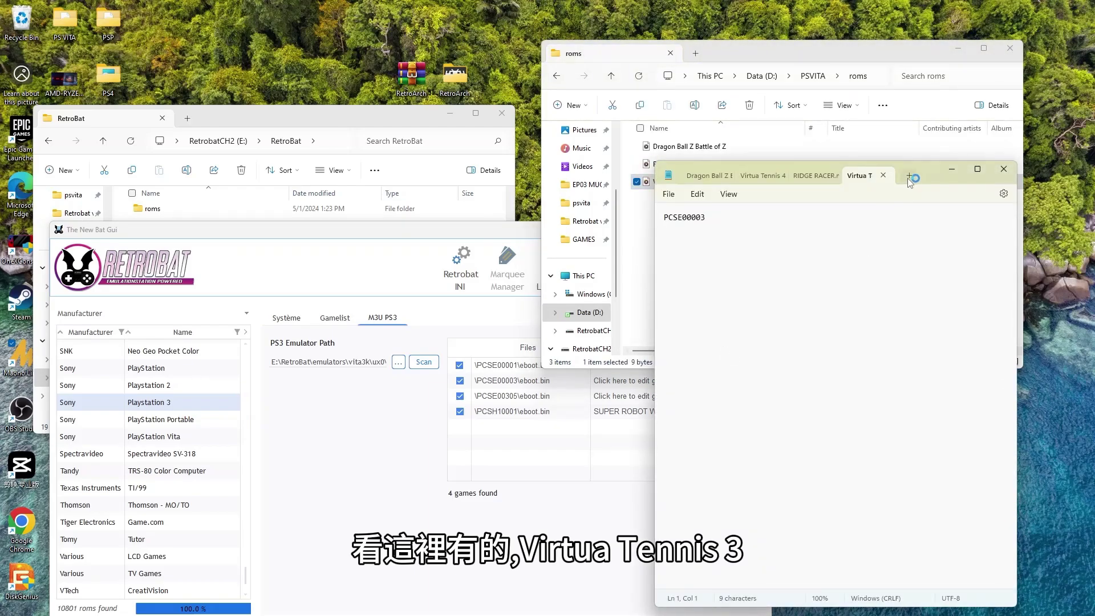
left_click(883, 176)
left_click(952, 168)
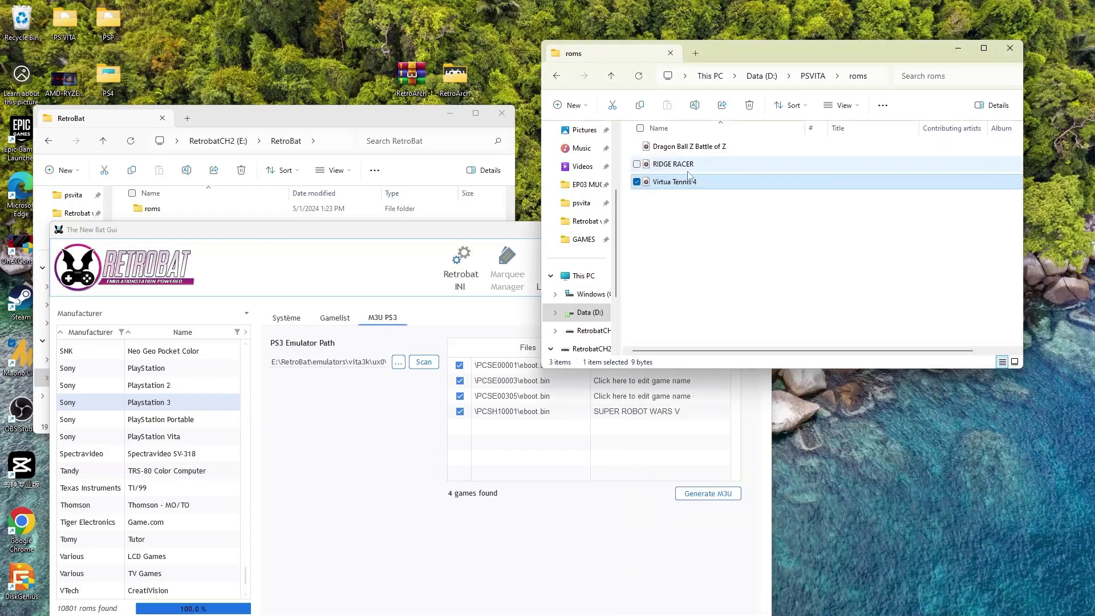
- Copy the file name Virtua Tennis 4 and use it as the game name of the PCSE00003 entry
key("F2")
key("ctrl+c")
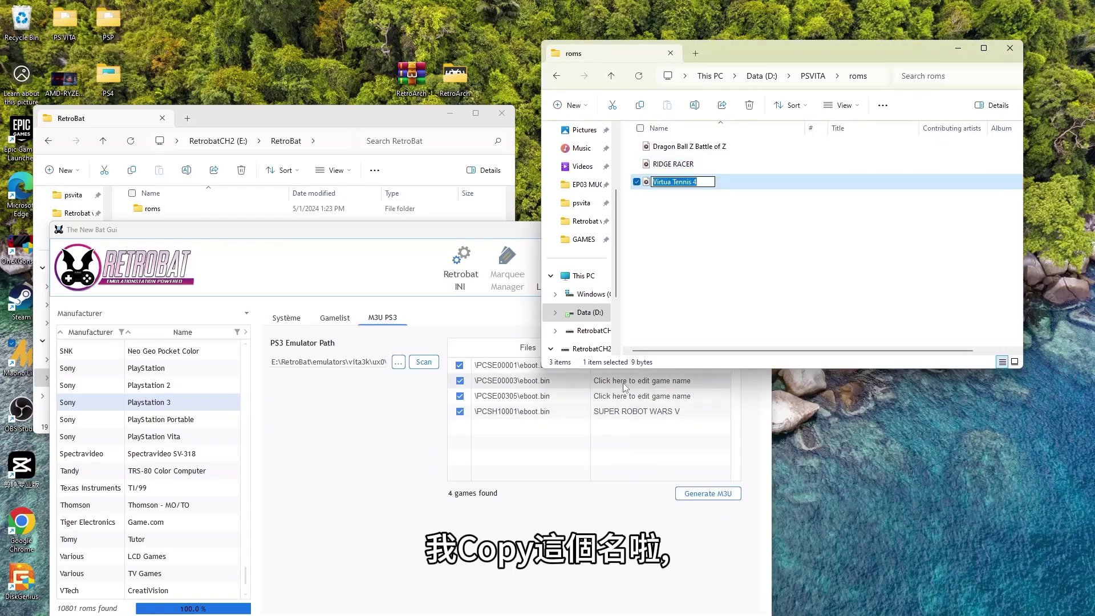
left_click(641, 381)
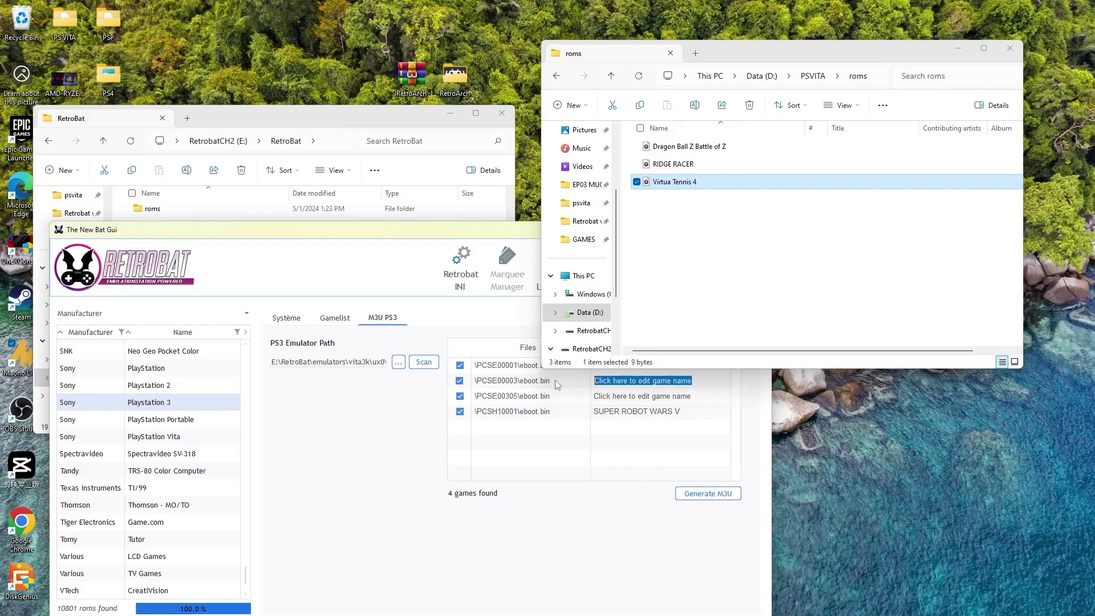
key("ctrl+v")
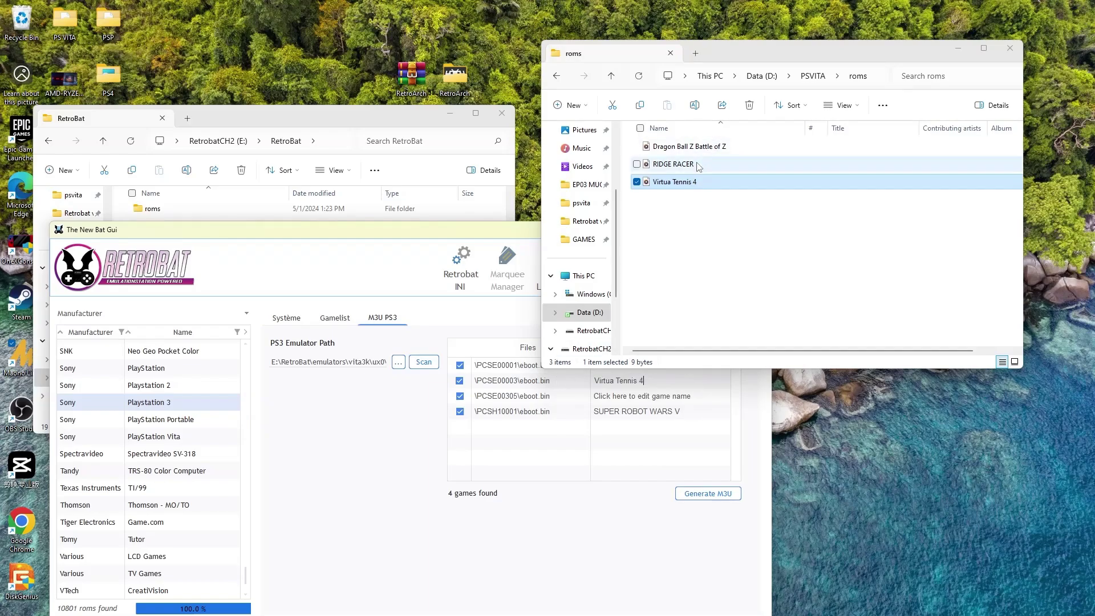
- Copy the file name Dragon Ball Z Battle of Z and use it as the game name of the PCSE00305 entry
left_click(707, 147)
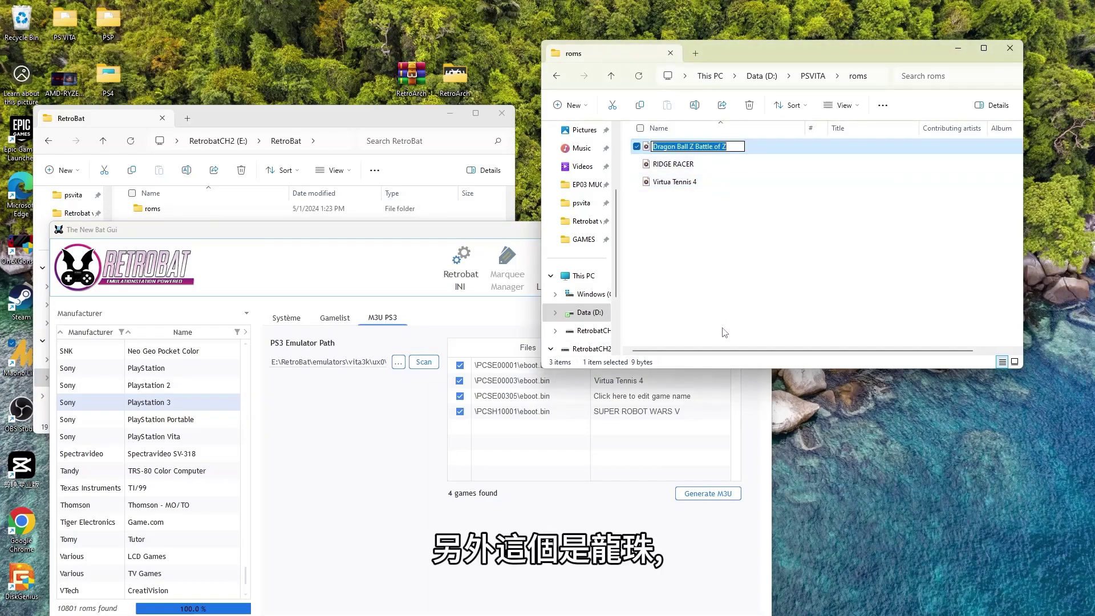
left_click(734, 403)
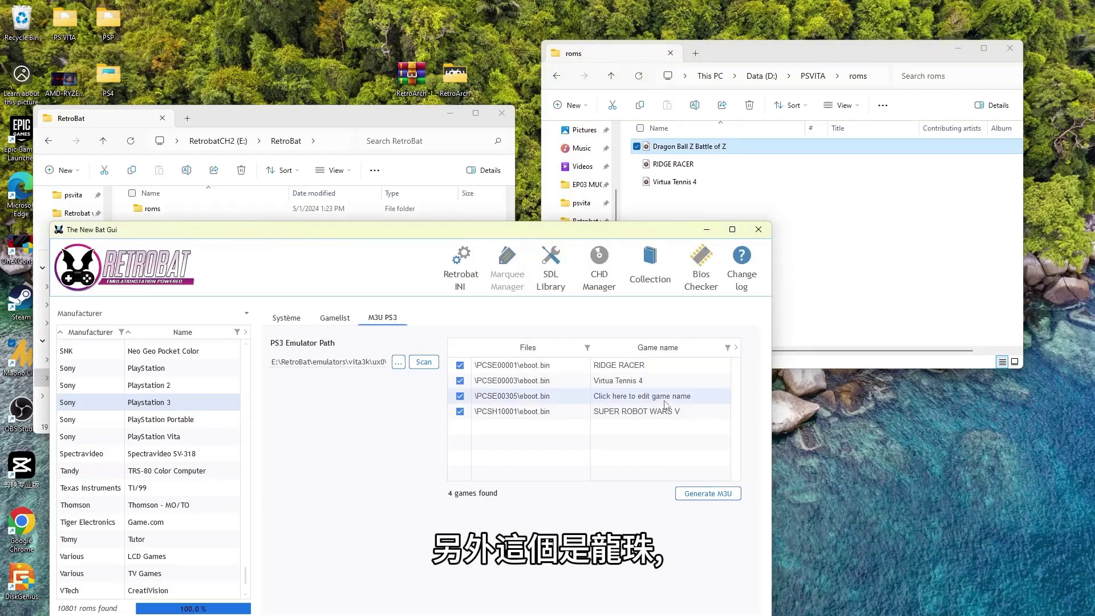
left_click(701, 399)
type("Dragon Ball Z Battle of Z")
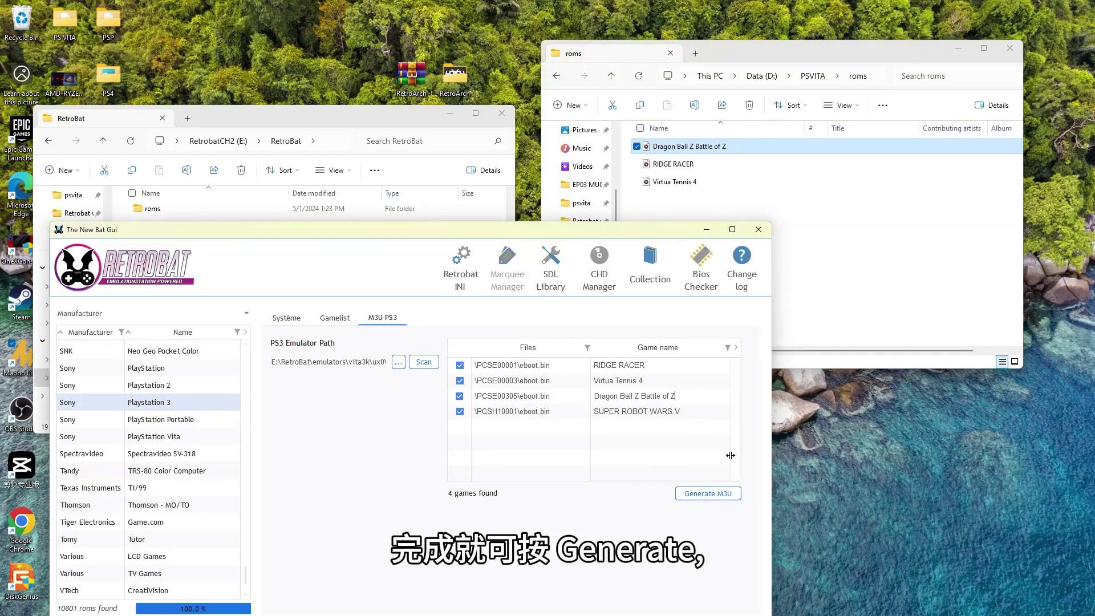
- Generate the M3U files for the four named games and close BatGui
left_click(717, 496)
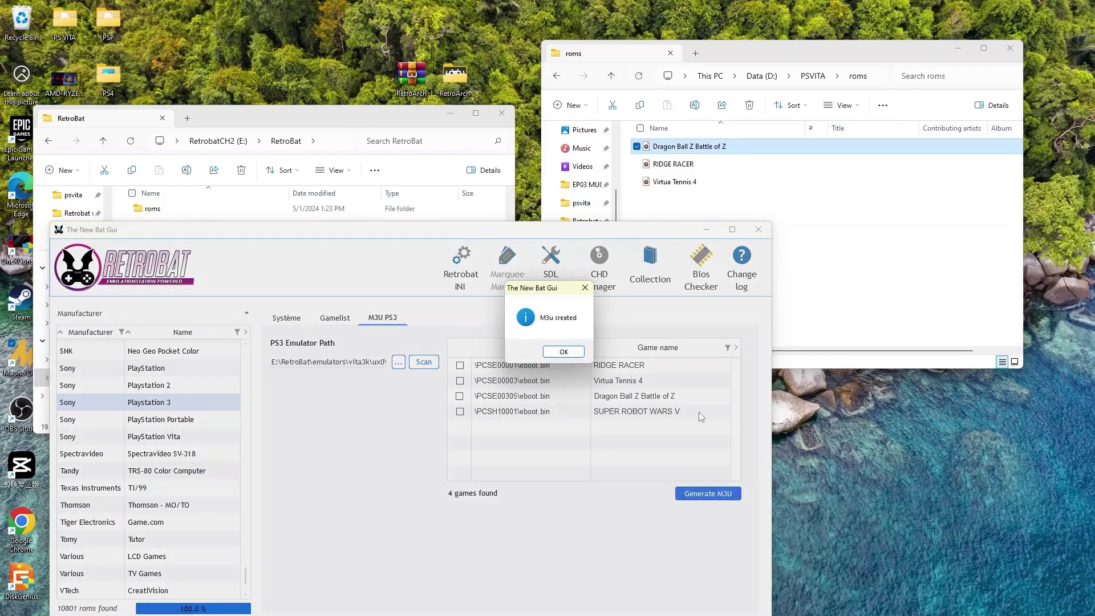
left_click(563, 351)
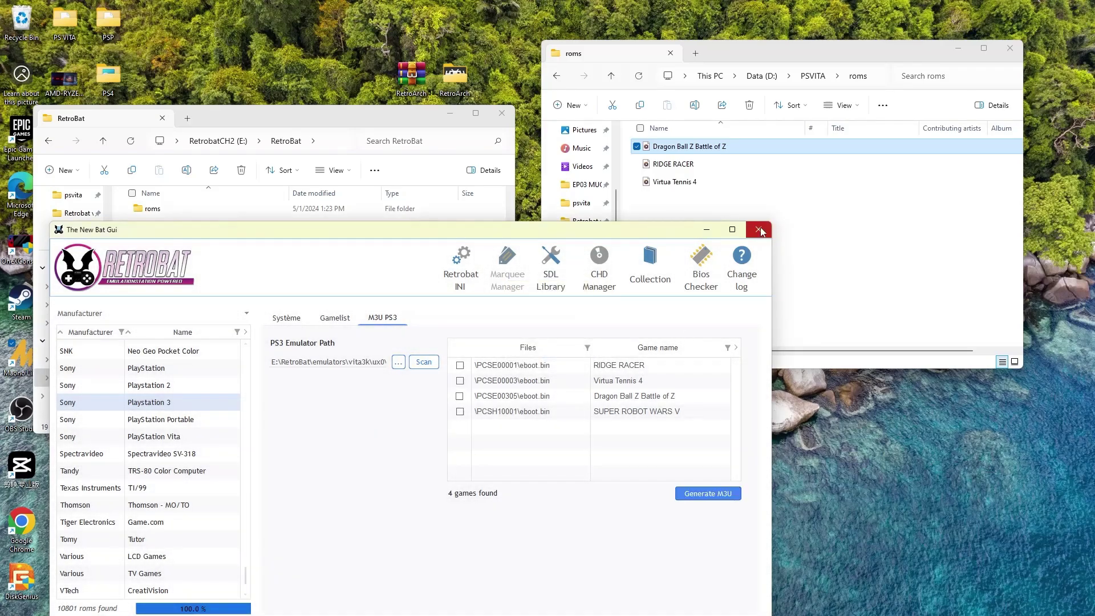
left_click(759, 230)
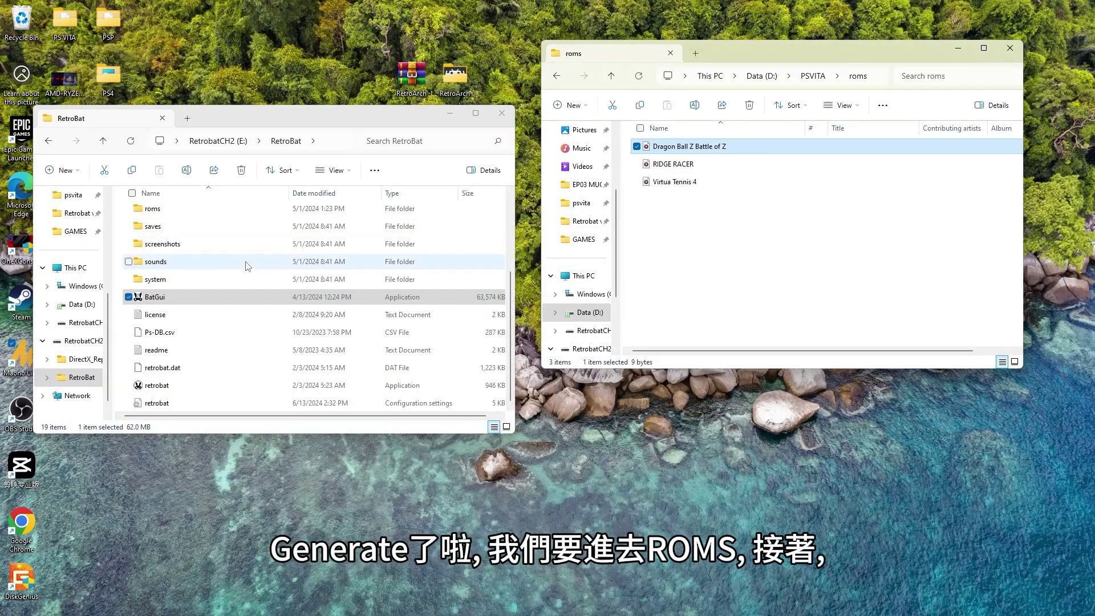
- Open the ps3 folder inside RetroBat's roms folder
scroll(239, 268, "up", 3)
double_click(224, 335)
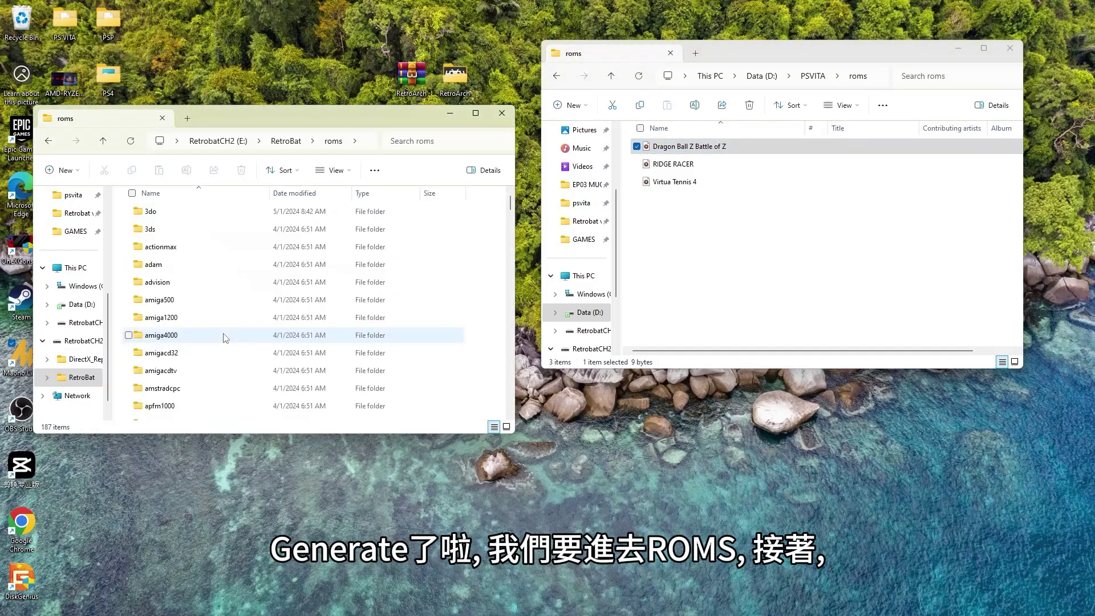
scroll(225, 338, "down", 8)
scroll(225, 338, "down", 20)
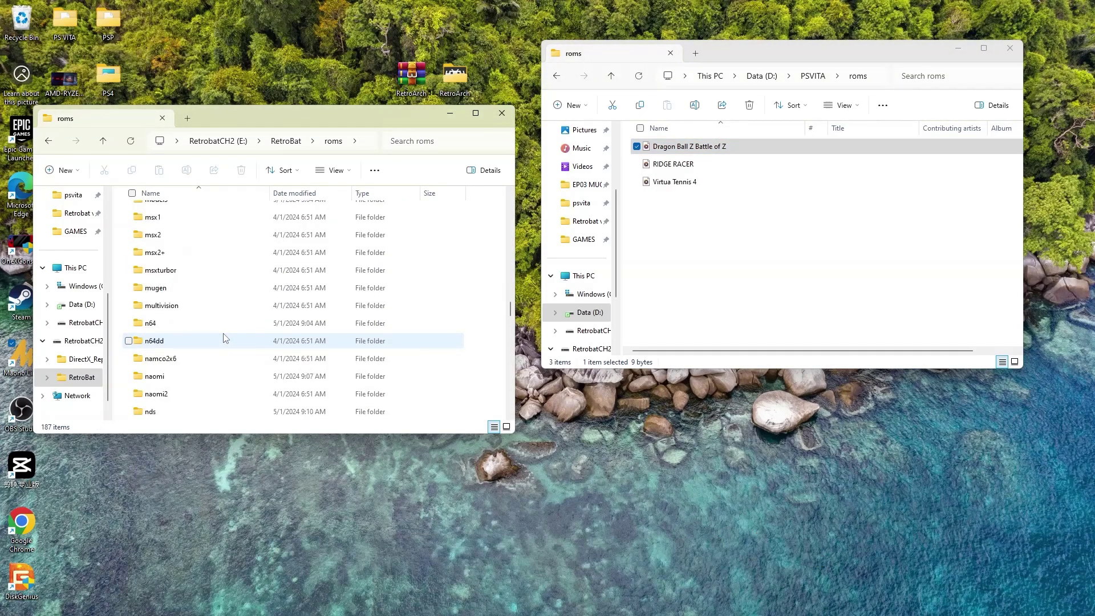
scroll(225, 338, "down", 3)
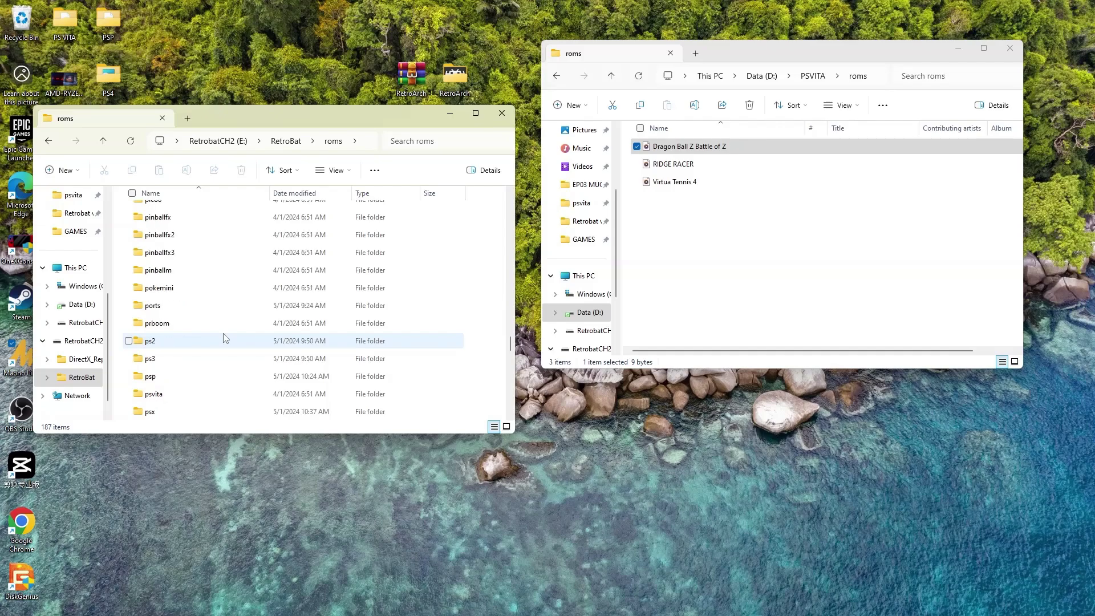
double_click(227, 358)
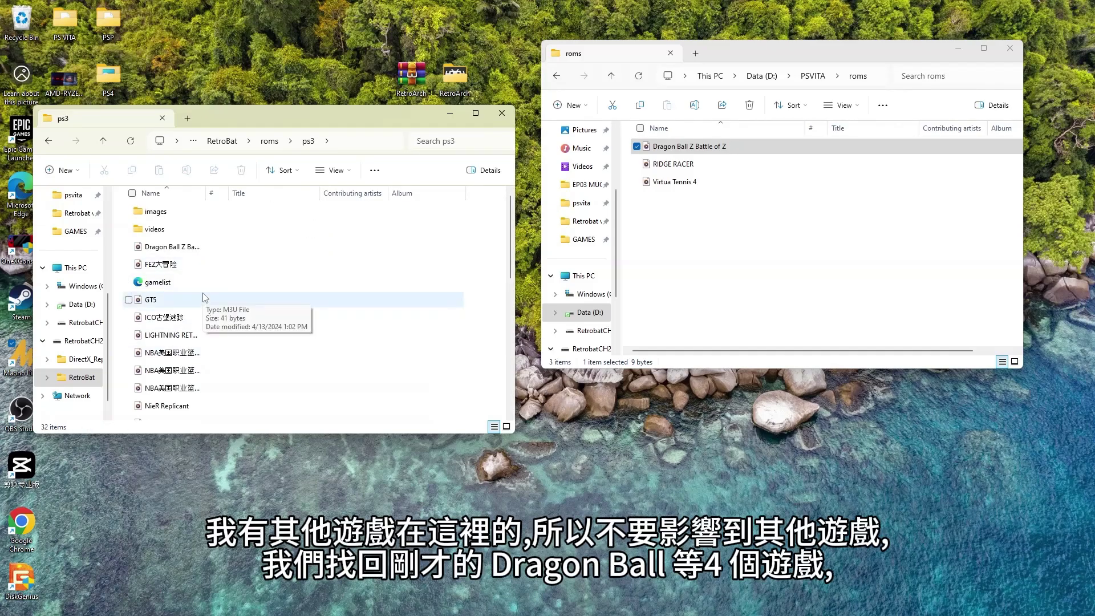
- Move the Dragon Ball Z Battle of Z, RIDGE RACER, SUPER ROBOT WARS V and Virtua Tennis 4 M3U files from ps3 into the psvita roms folder
left_click(133, 249)
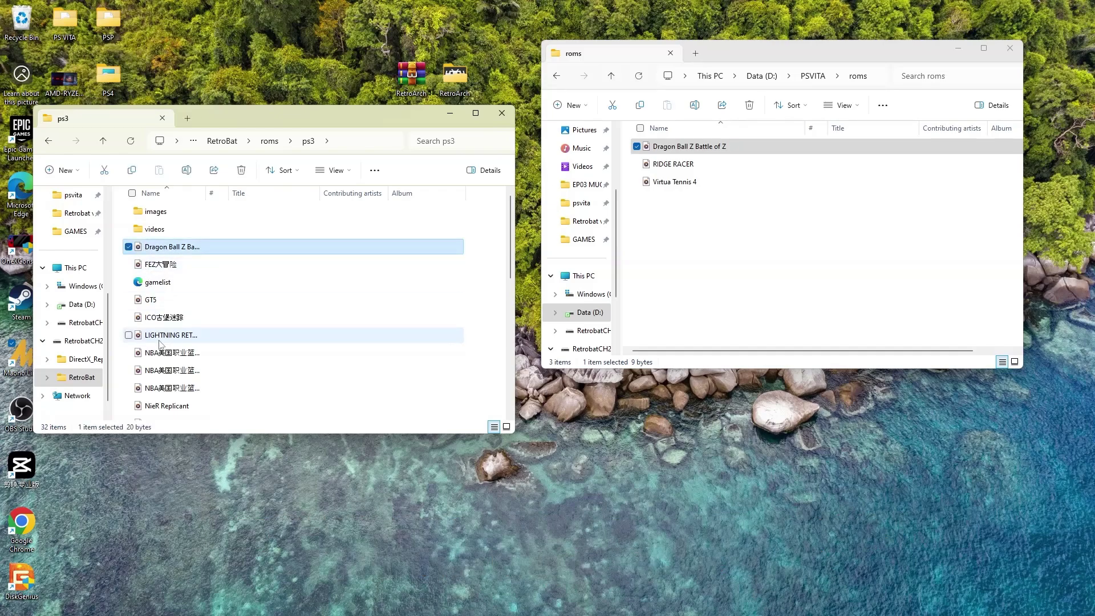
scroll(161, 342, "down", 2)
left_click(128, 358)
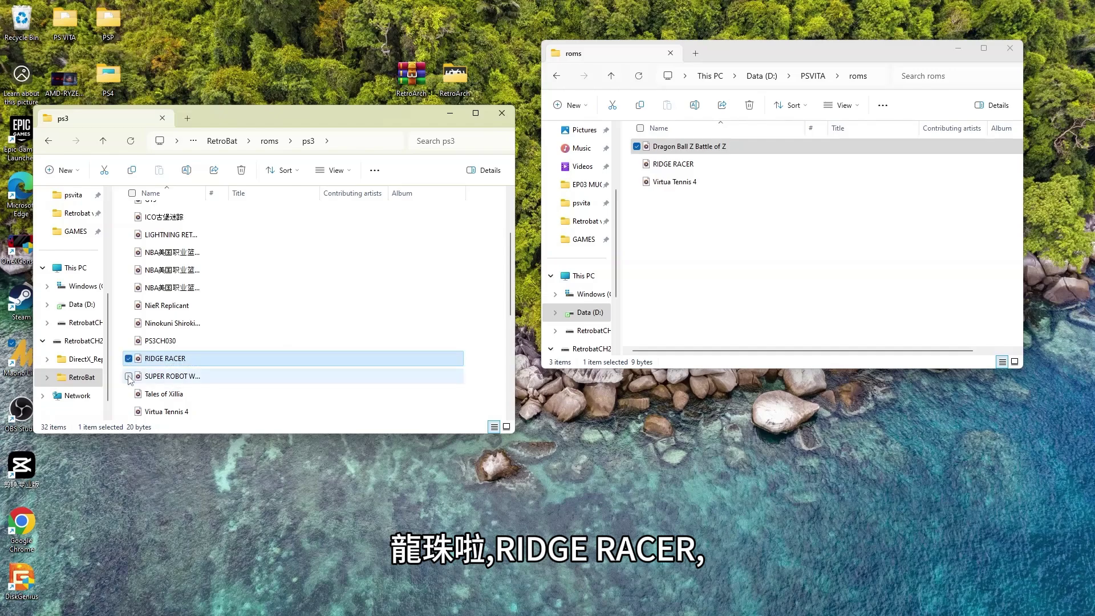
left_click(129, 378)
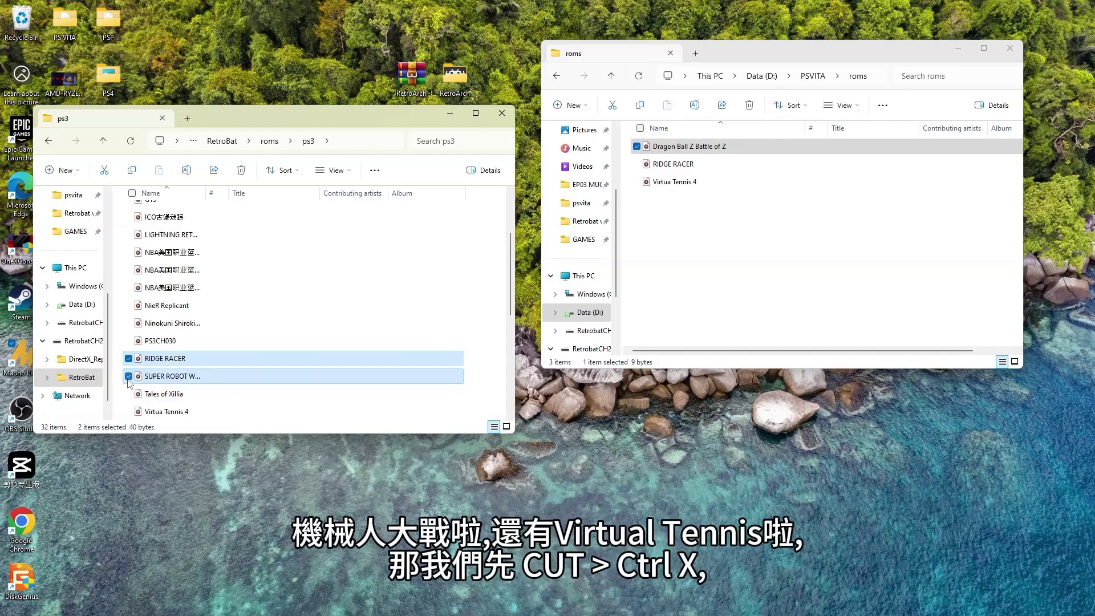
left_click(129, 411)
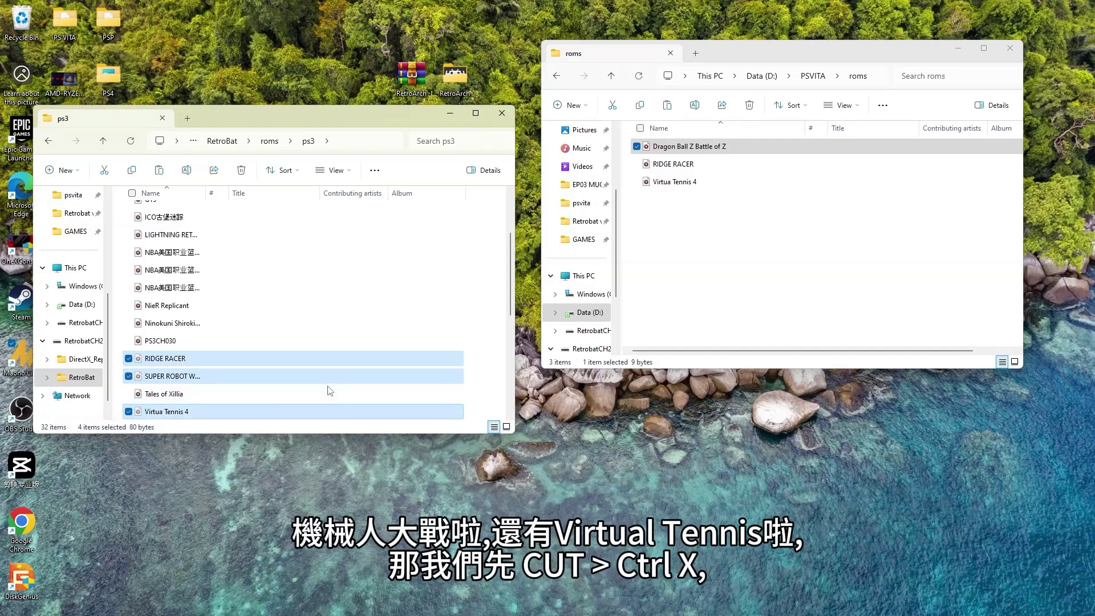
key("ctrl+x")
left_click(269, 140)
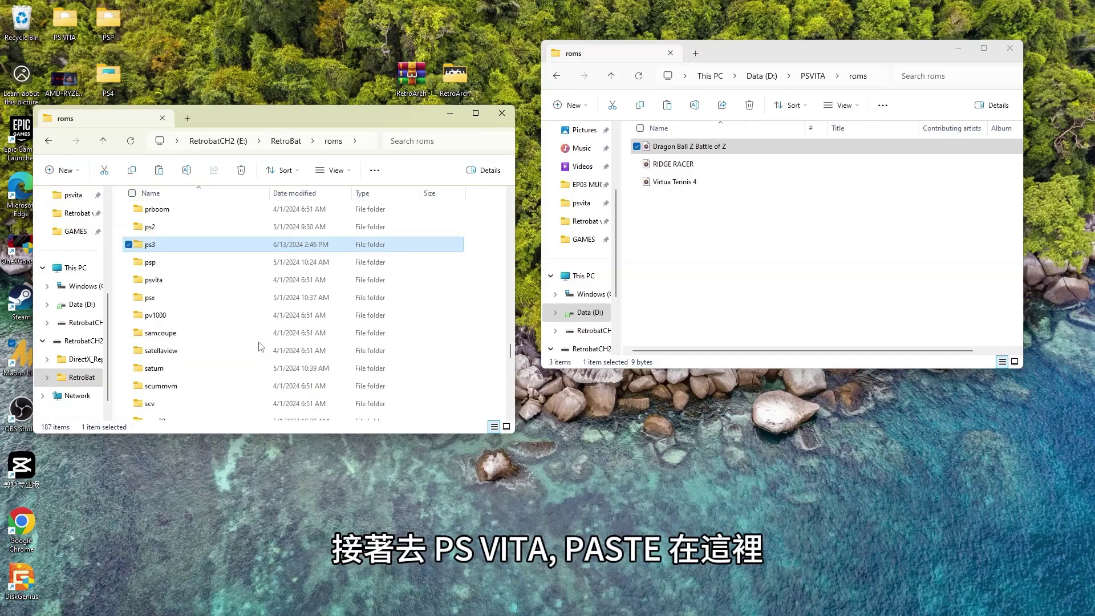
double_click(237, 280)
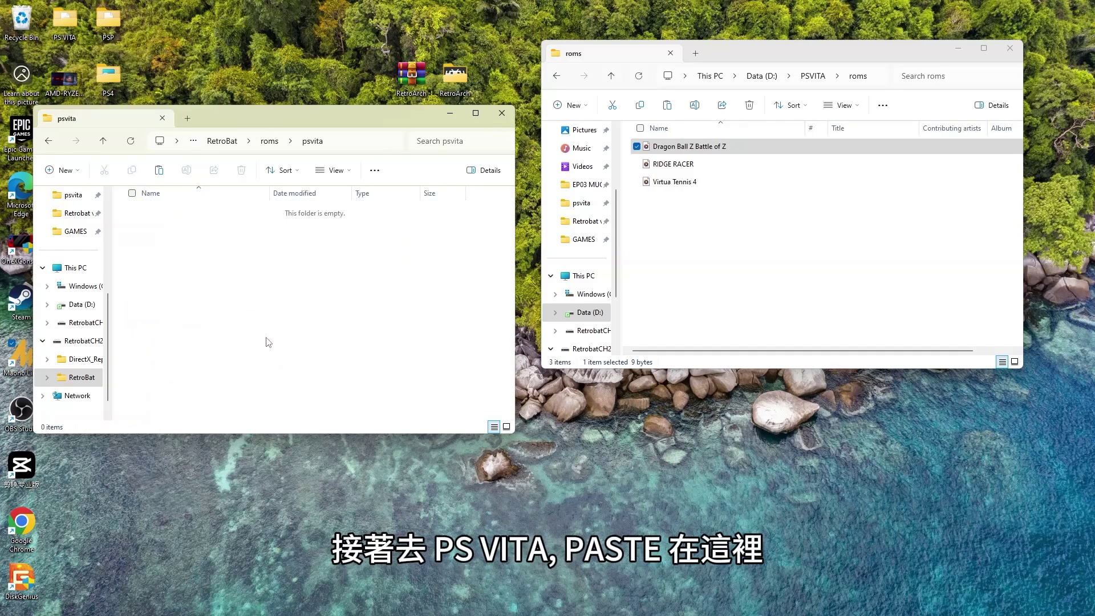
key("ctrl+v")
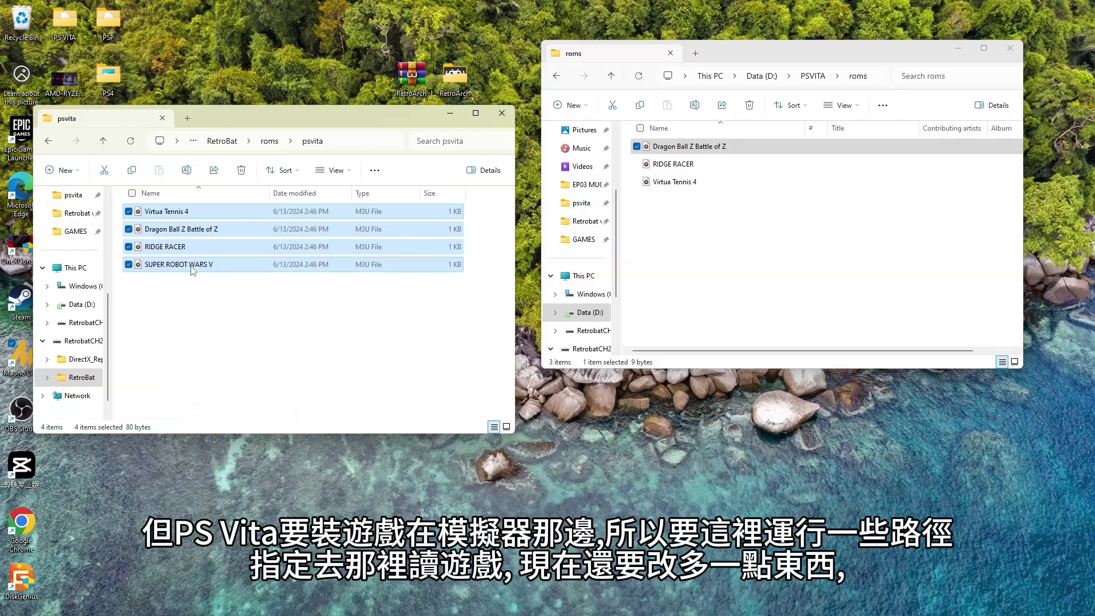
- Edit the Virtua Tennis 4 M3U file in Notepad, removing the backslashes and eboot.bin to leave only PCSE00003
left_click(184, 213)
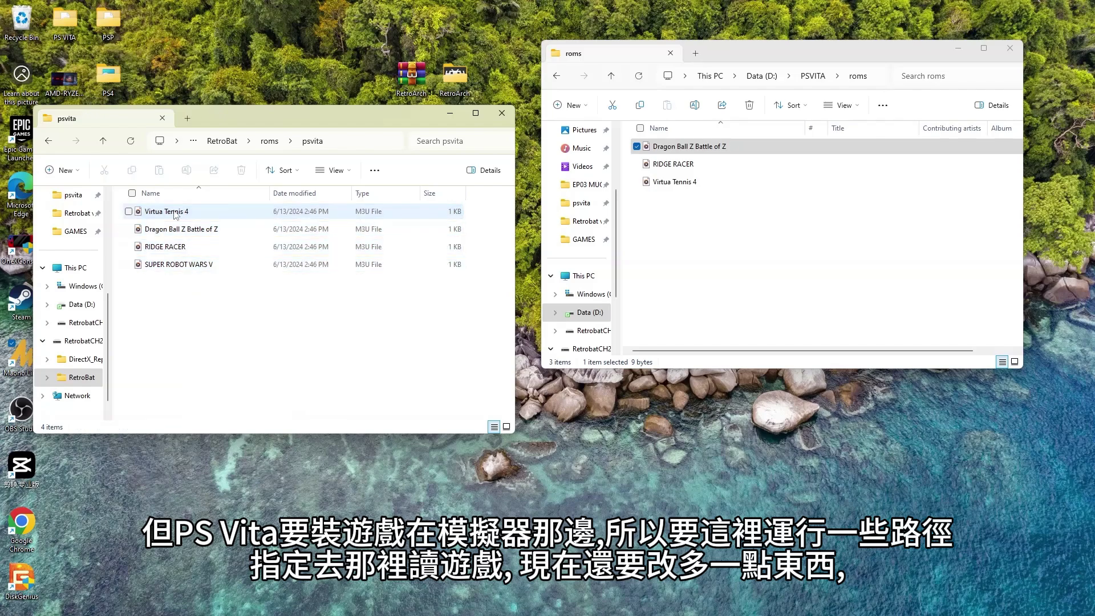
right_click(175, 211)
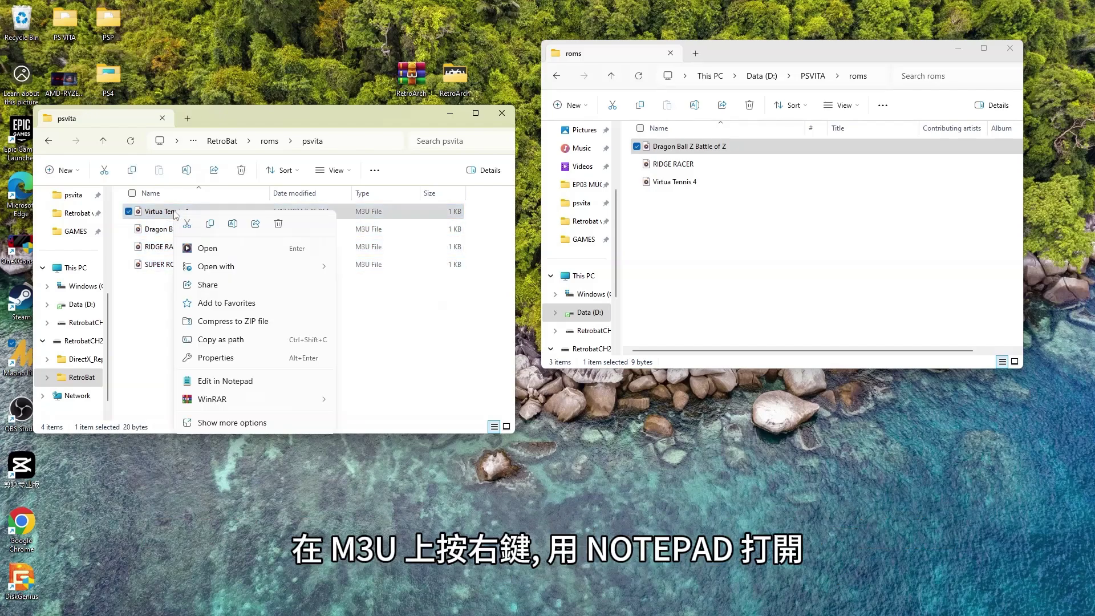
left_click(222, 381)
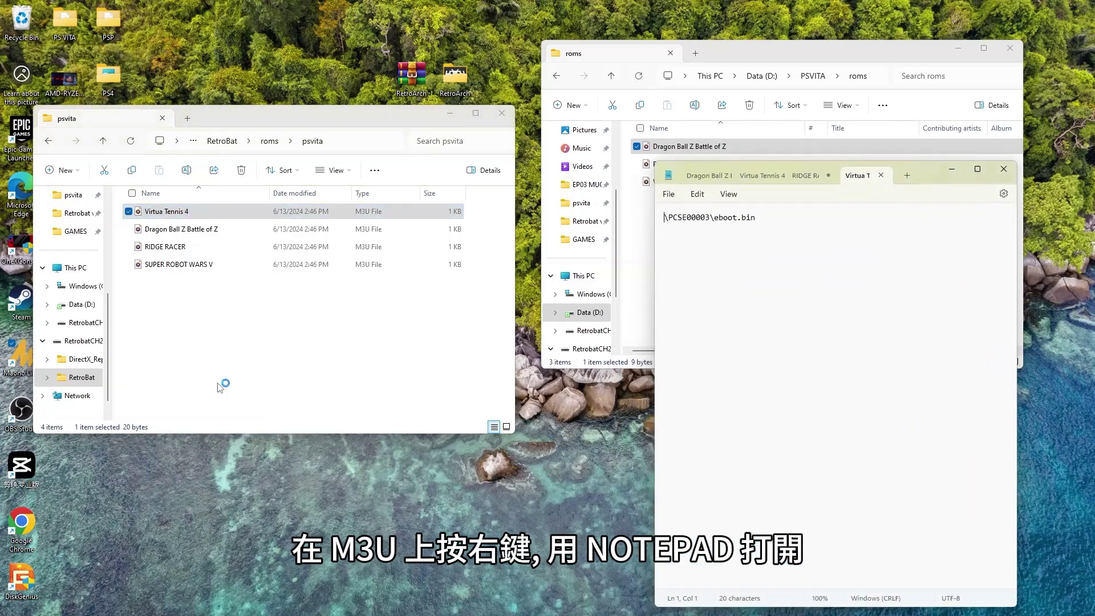
left_click(781, 222)
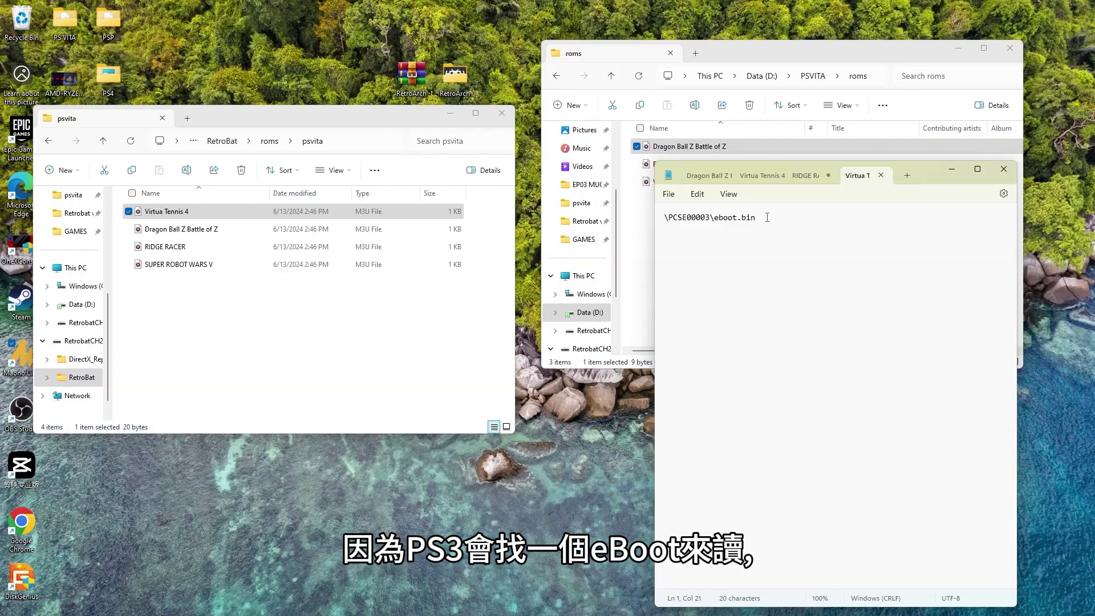
left_click_drag(766, 217, 720, 220)
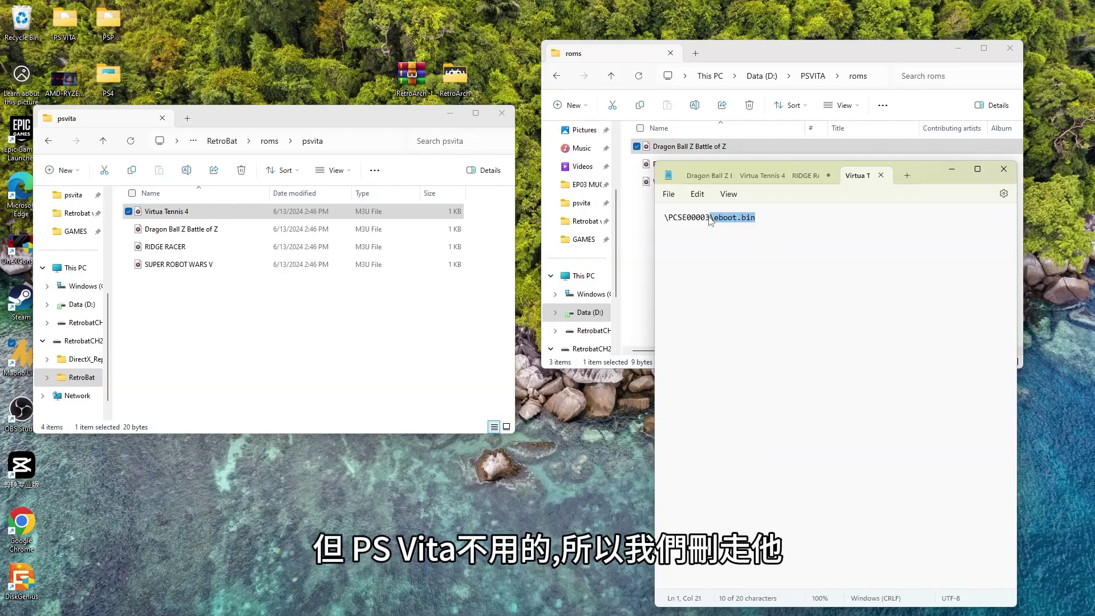
key("BackSpace")
key("BackSpace")
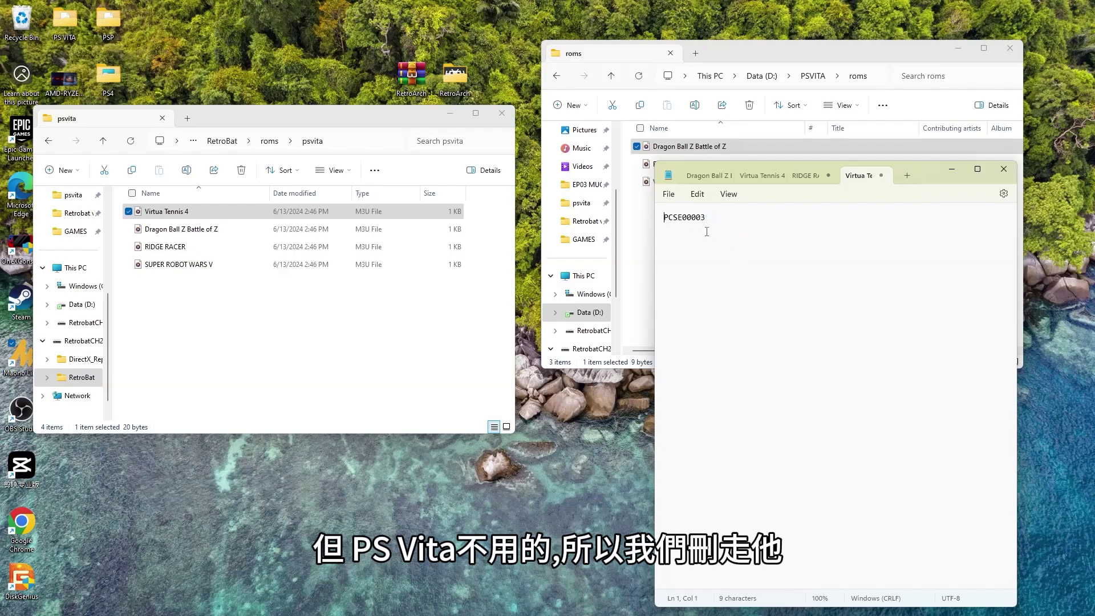
double_click(665, 225)
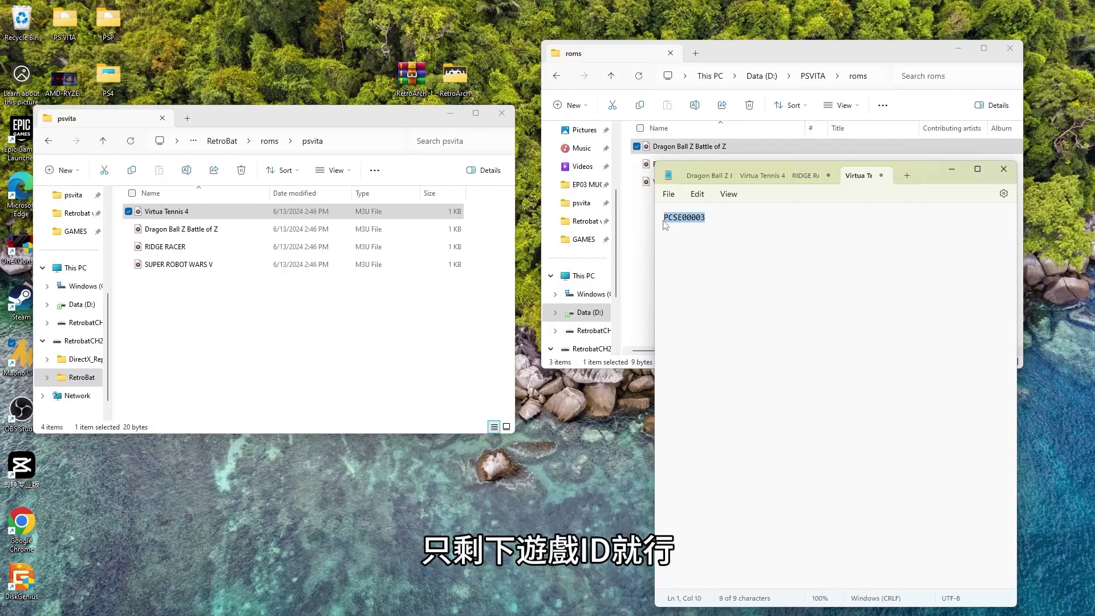
- Save the edited Virtua Tennis 4 M3U file and close Notepad
left_click(670, 197)
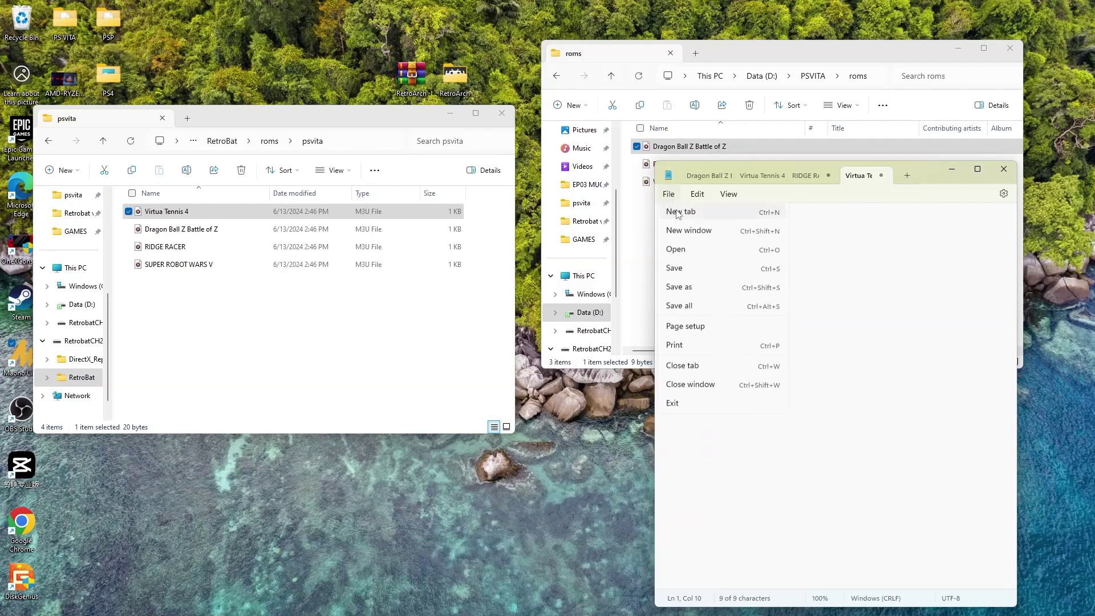
left_click(685, 269)
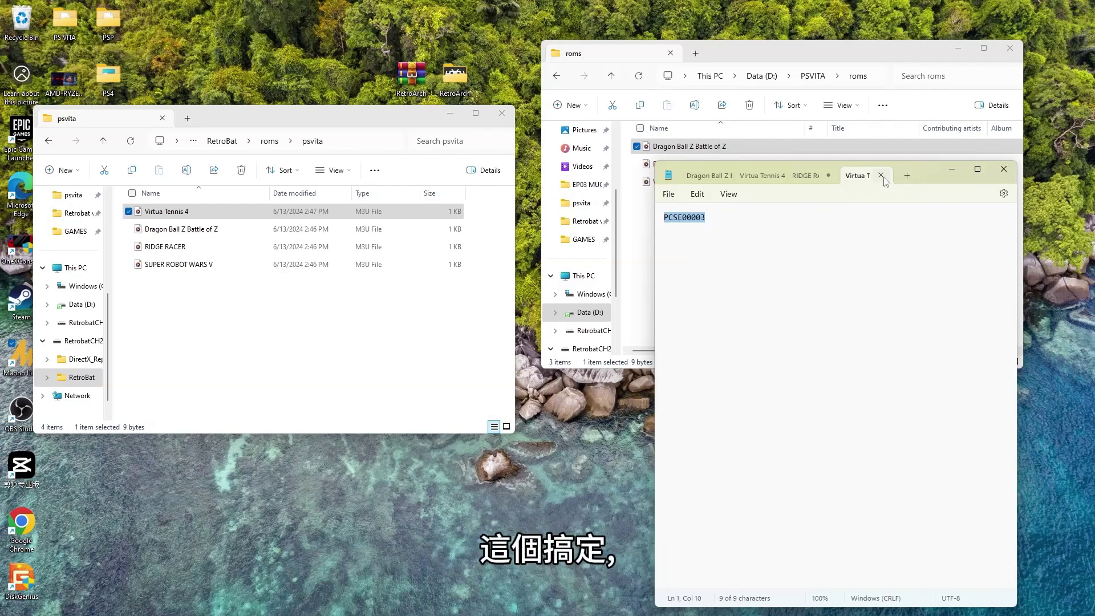
left_click(1003, 170)
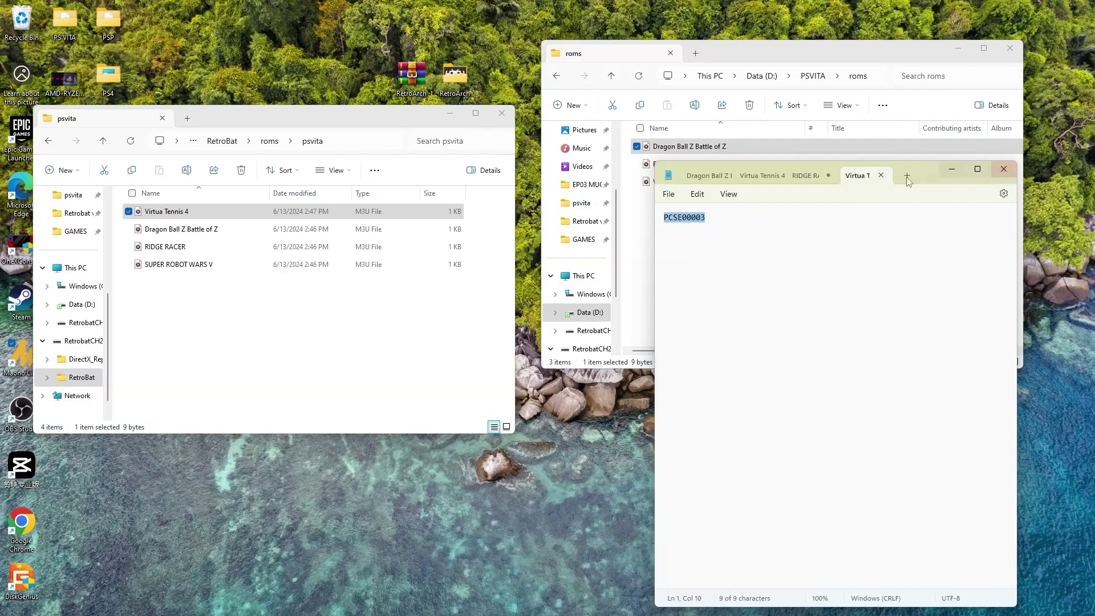
- Reduce the remaining M3U files to their game IDs, PCSE00305 for Dragon Ball Z and PCSH10001 for SUPER ROBOT WARS V, saving each and closing Notepad
right_click(183, 230)
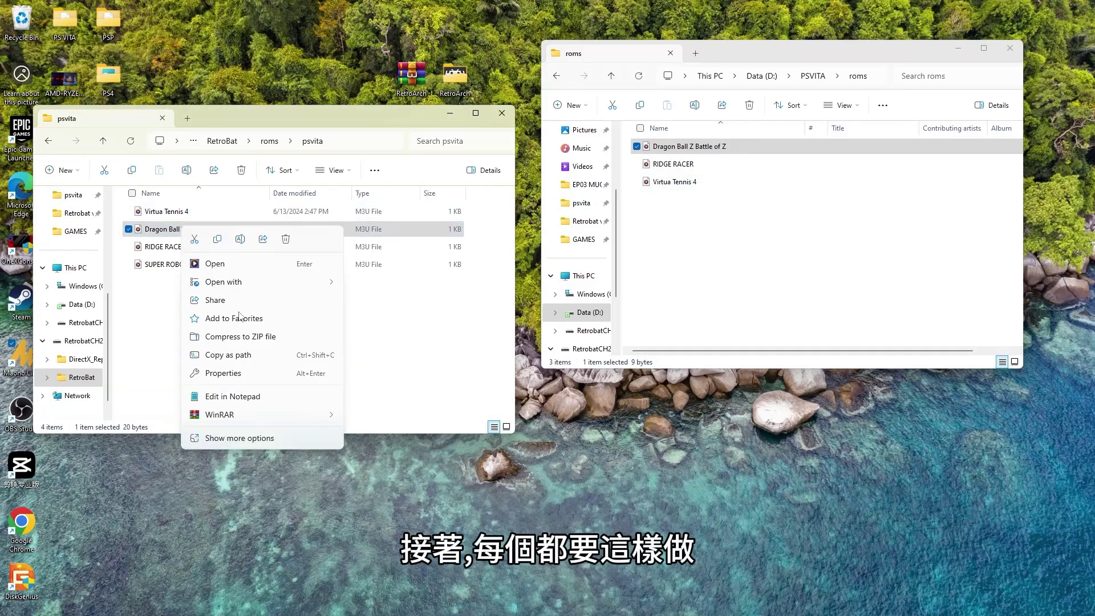
left_click(255, 400)
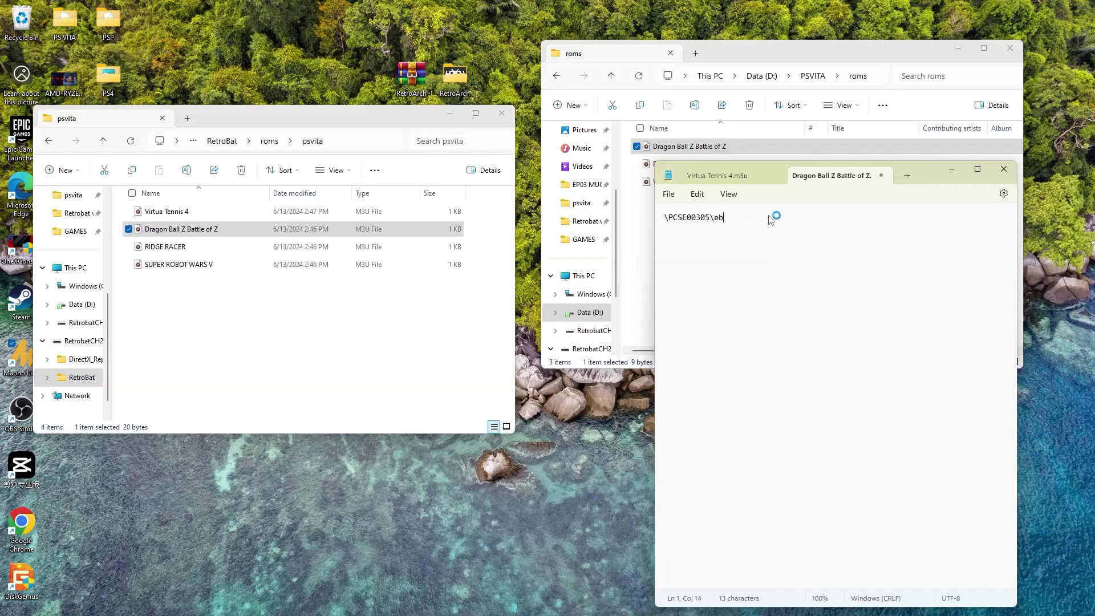
left_click(665, 217)
key("BackSpace")
left_click(668, 194)
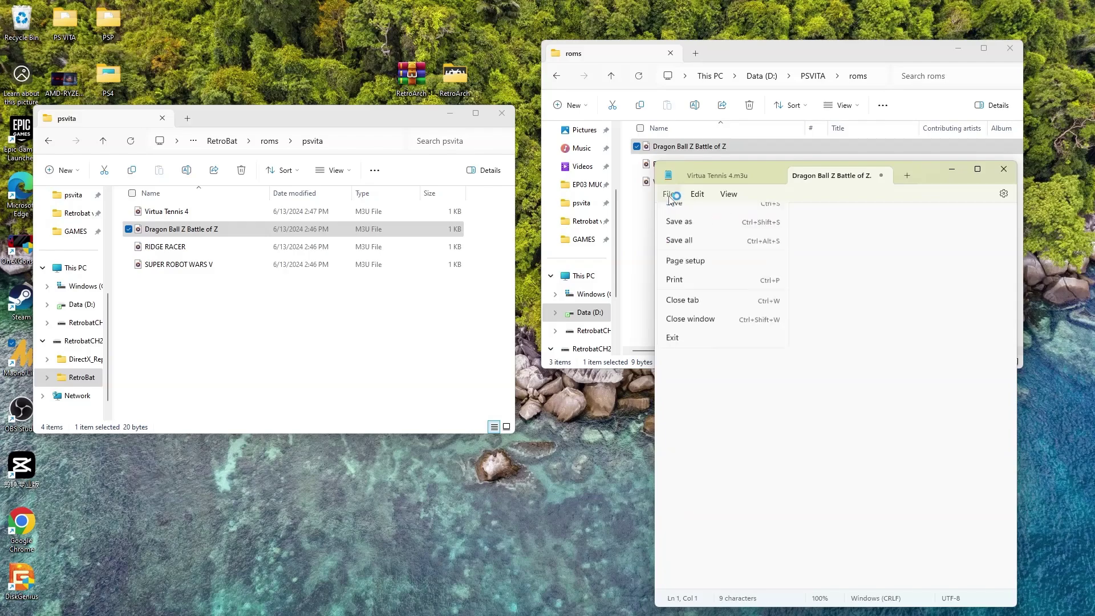
left_click(700, 269)
left_click(881, 180)
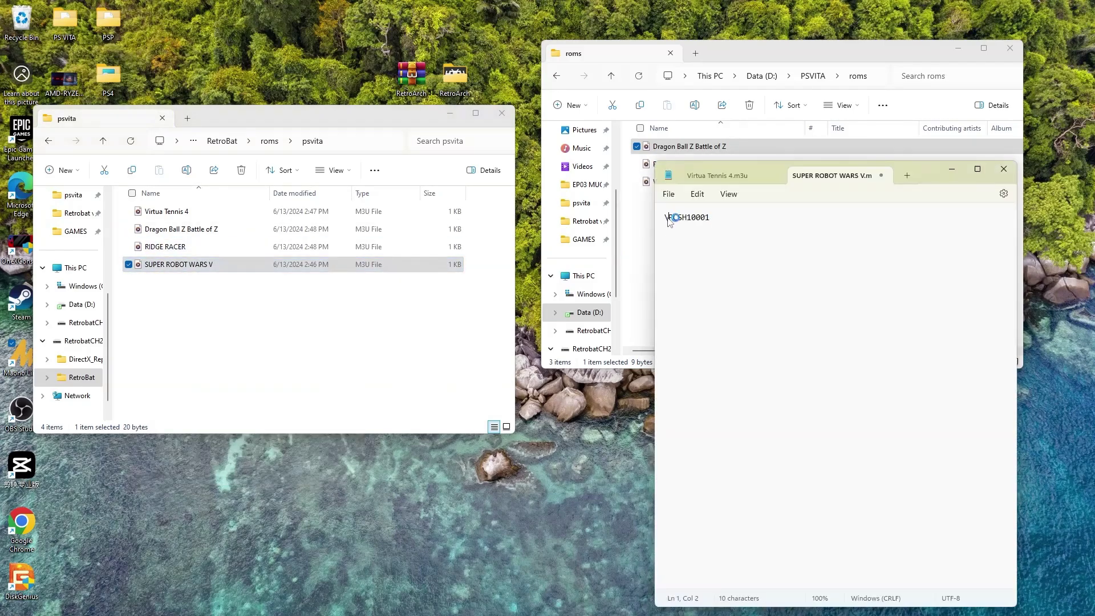
left_click(961, 175)
left_click(1005, 169)
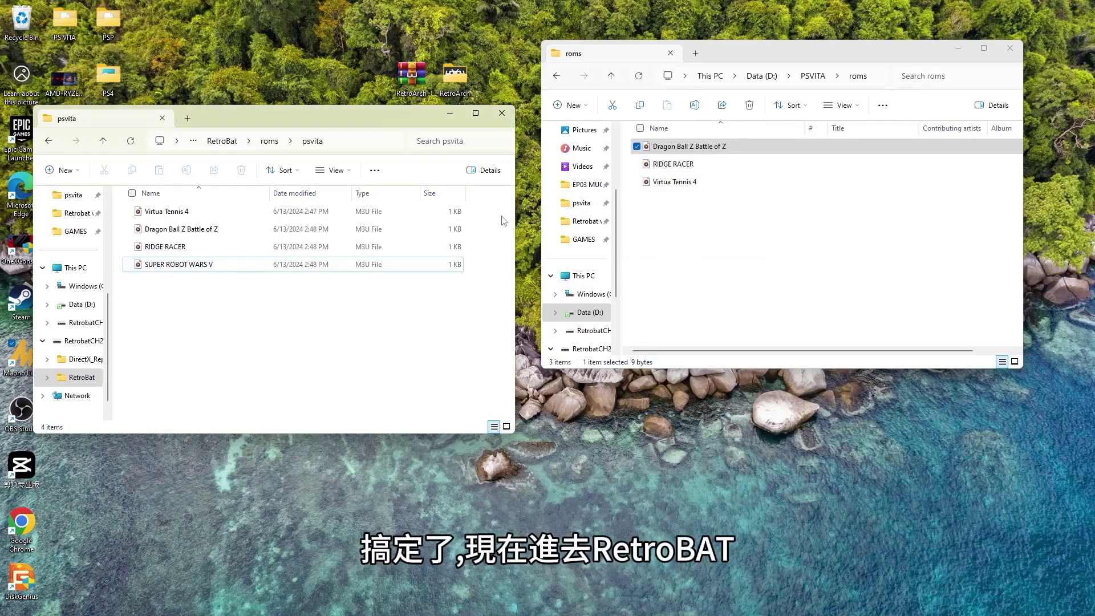
- Launch RetroBat, open the PlayStation Vita system and browse through its game list
left_click(226, 140)
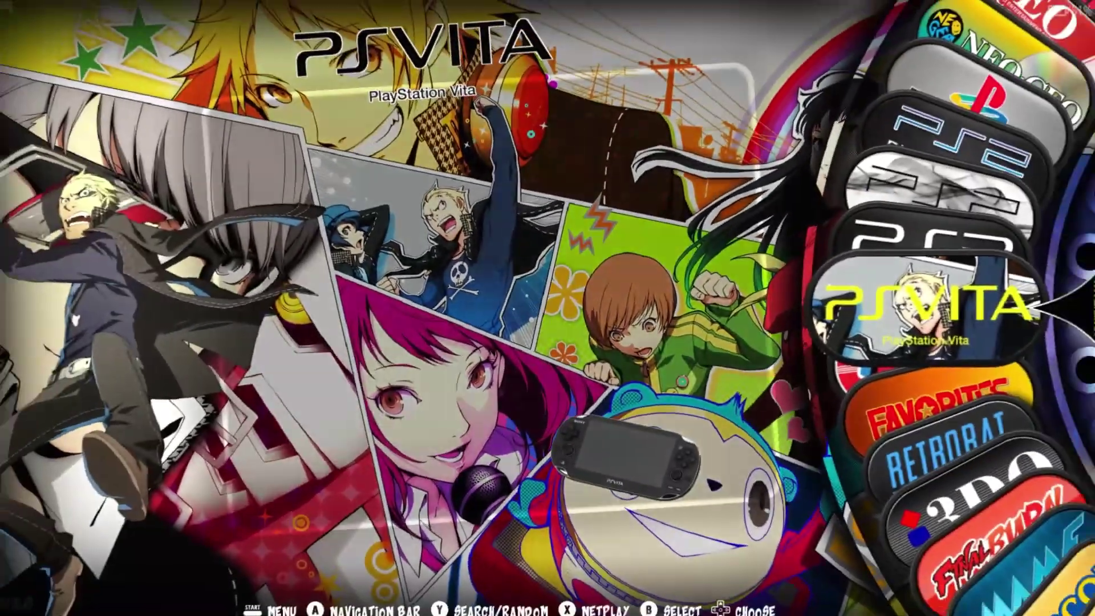
key("Return")
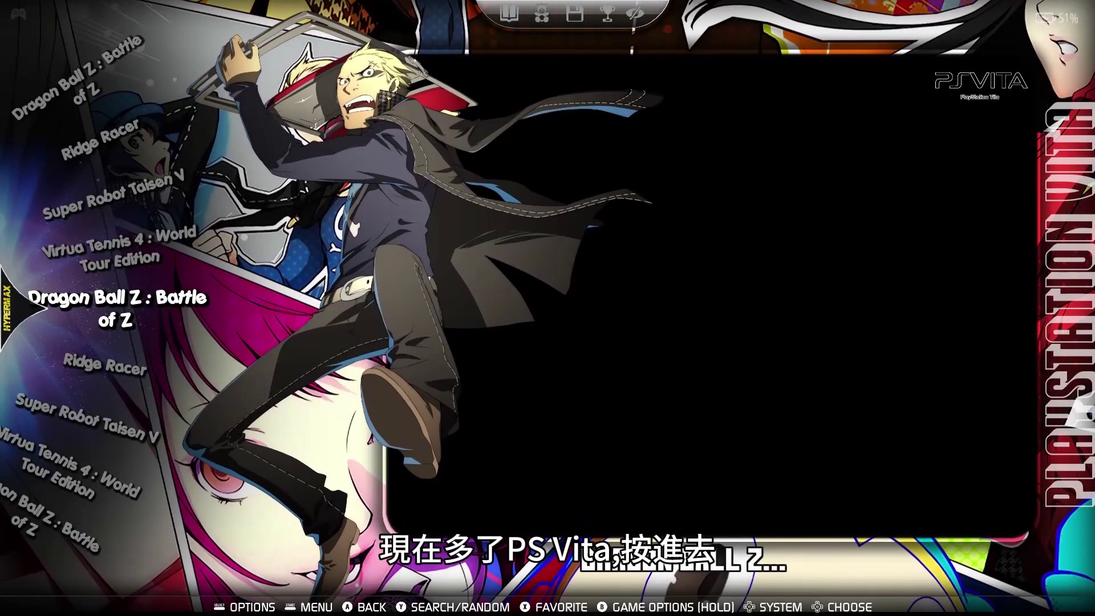
key("Down")
key("Down")
key("Down")
key("Down")
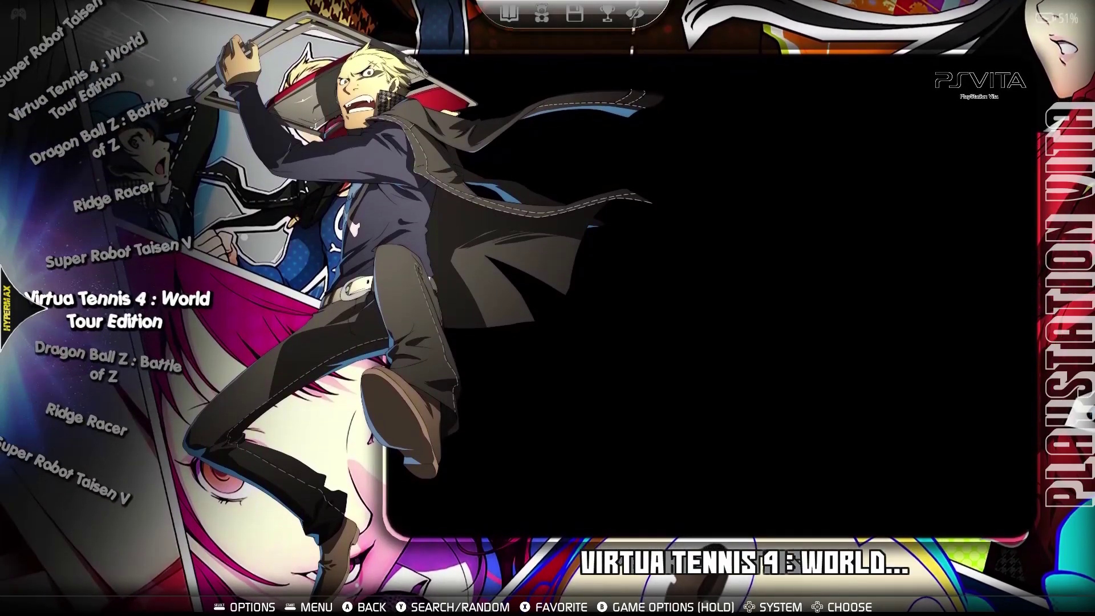
key("Down")
key("Down")
key("Down")
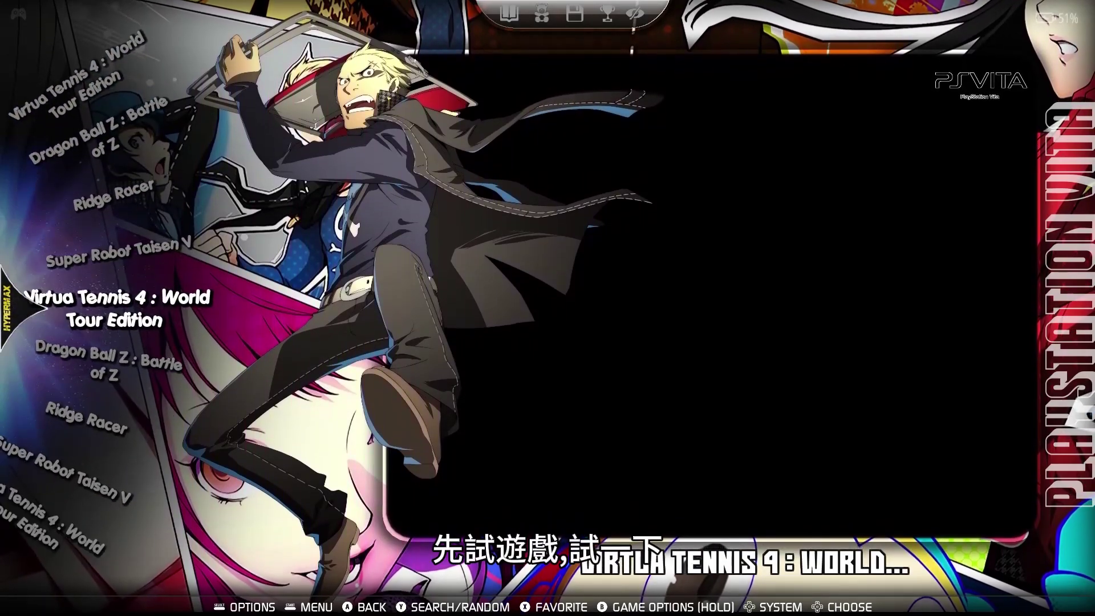
- Test-run Super Robot Taisen V from the PlayStation Vita list up to its main menu, and exit back to the list
key("Return")
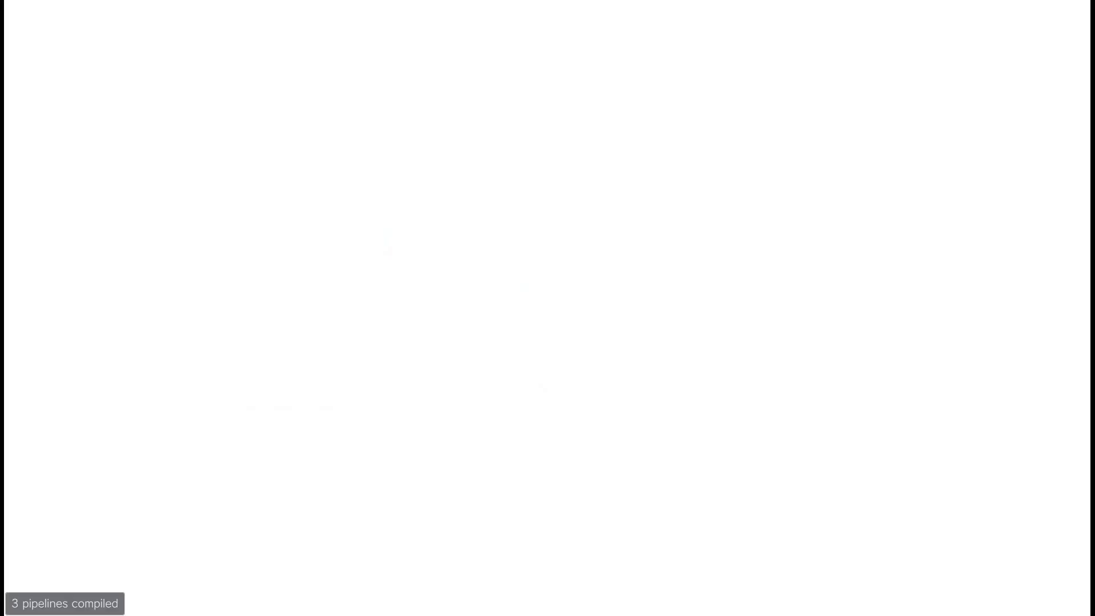
key("Return")
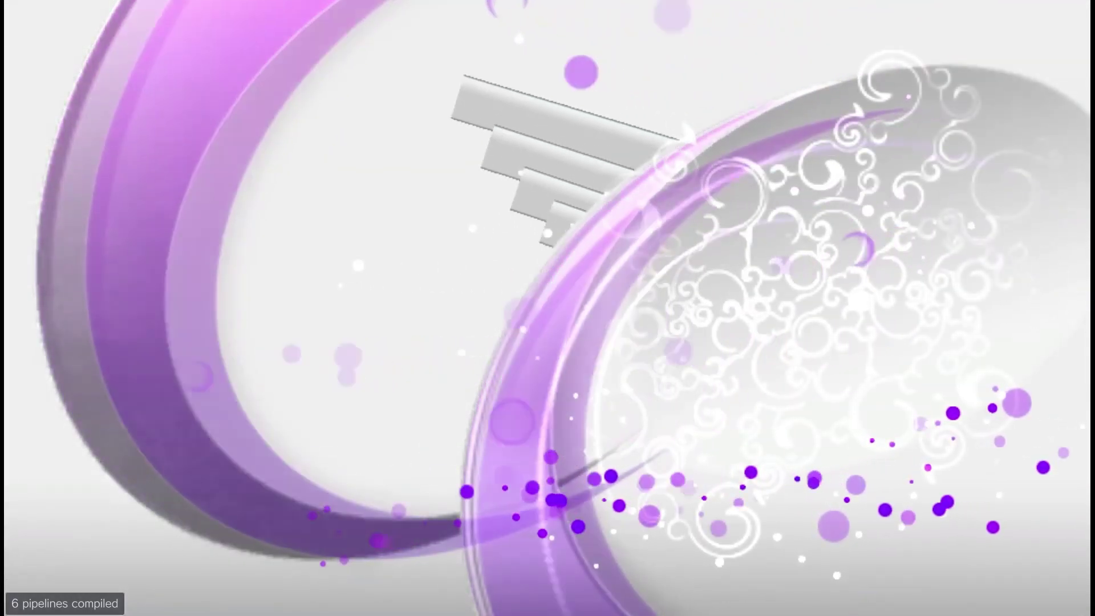
key("Down")
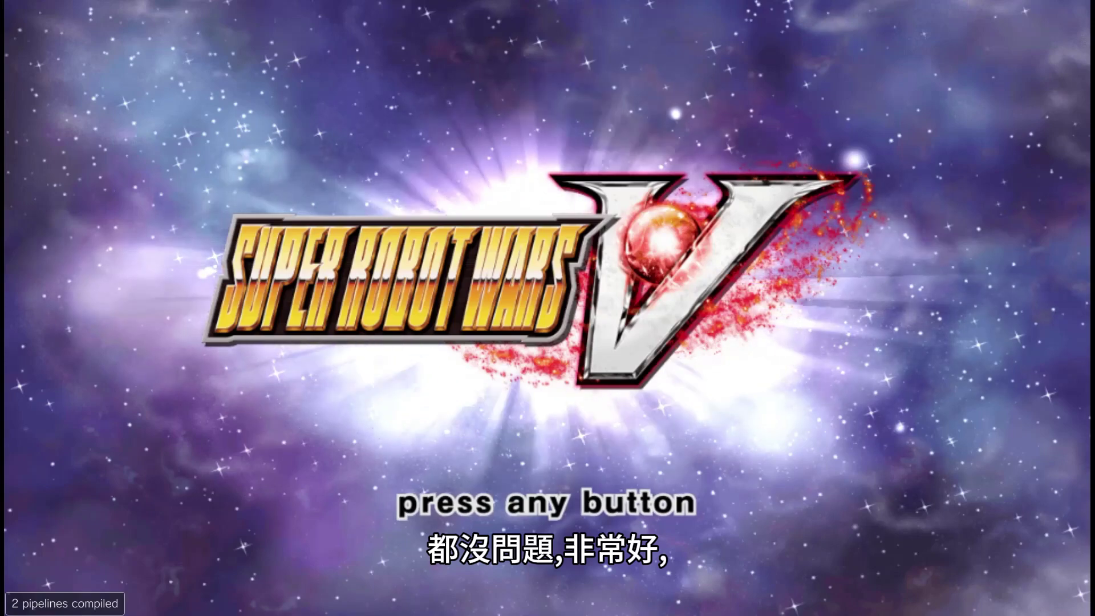
key("Return")
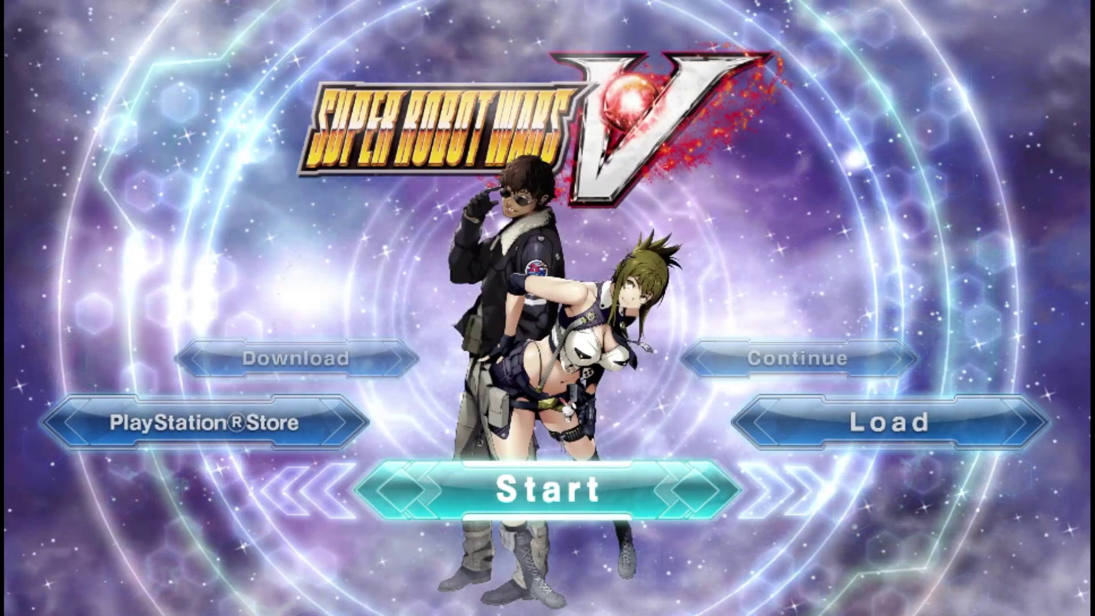
key("Escape")
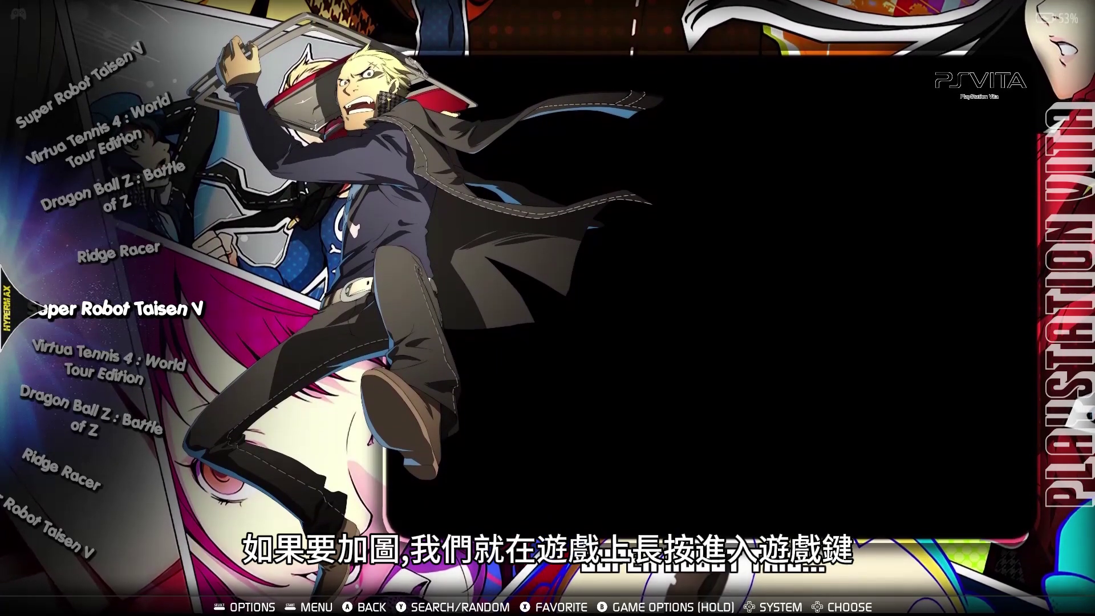
- Open the game options of Super Robot Taisen V and scrape for its artwork and metadata
key("Return")
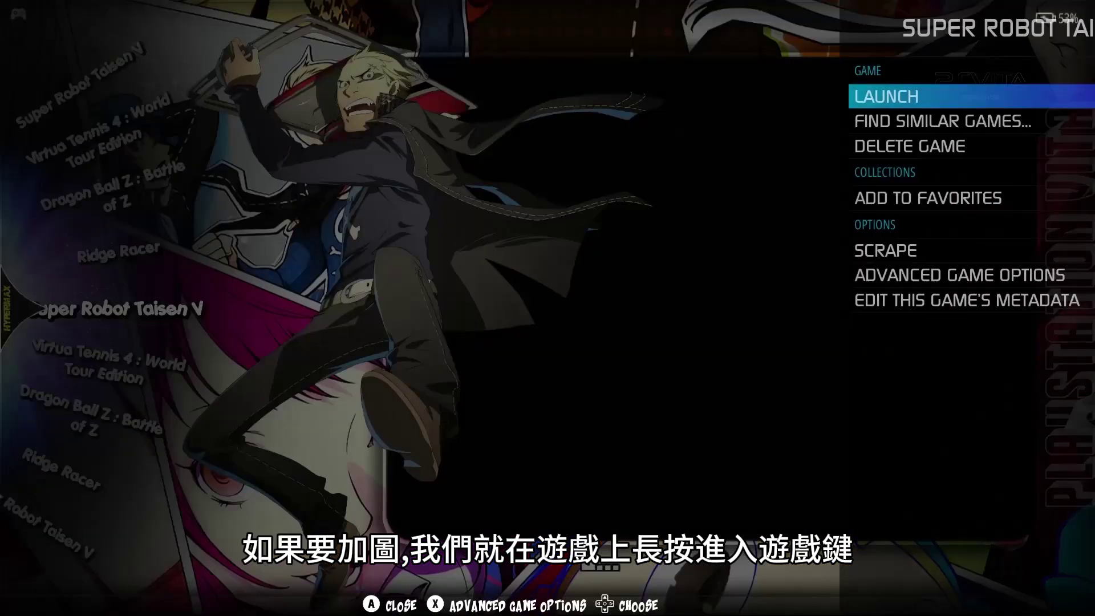
key("Down")
key("Down")
key("Down")
key("Down")
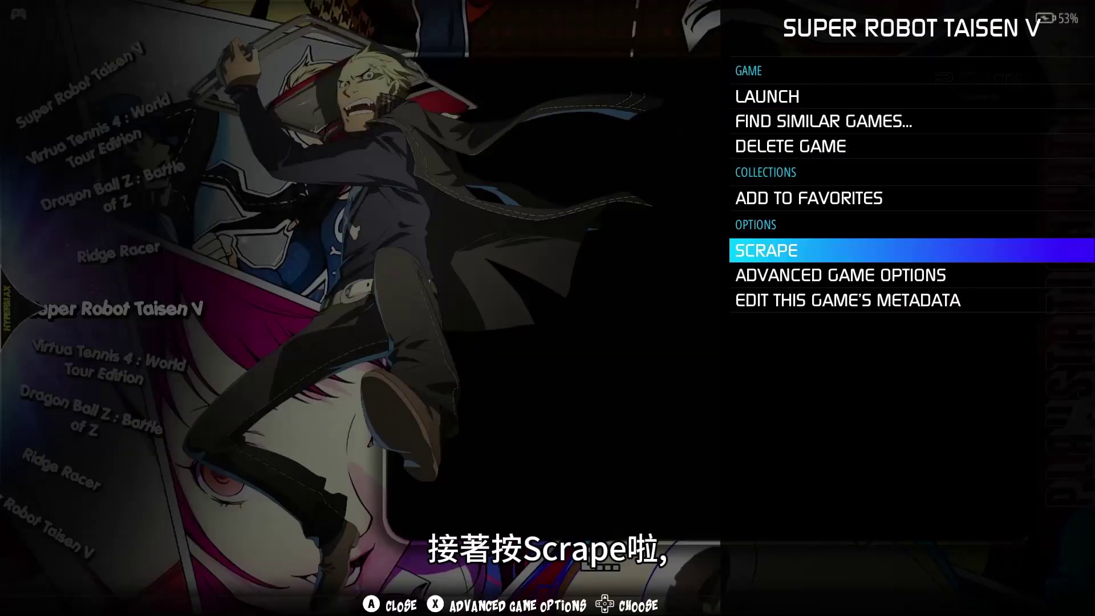
key("Return")
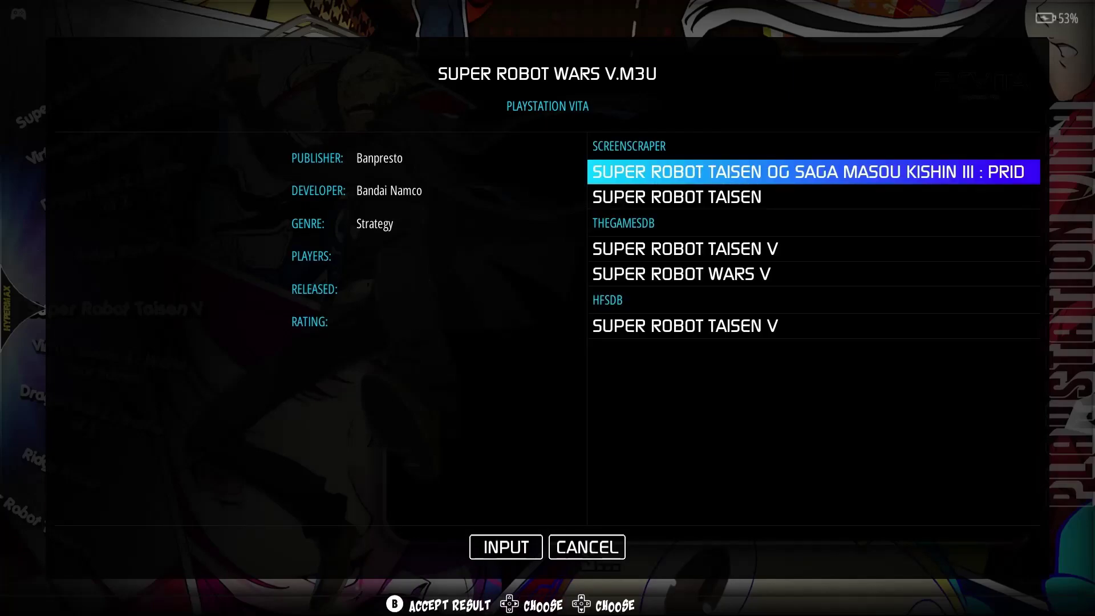
- Compare the scraper matches and accept the TheGamesDB result Super Robot Taisen V
key("Down")
key("Down")
key("Down")
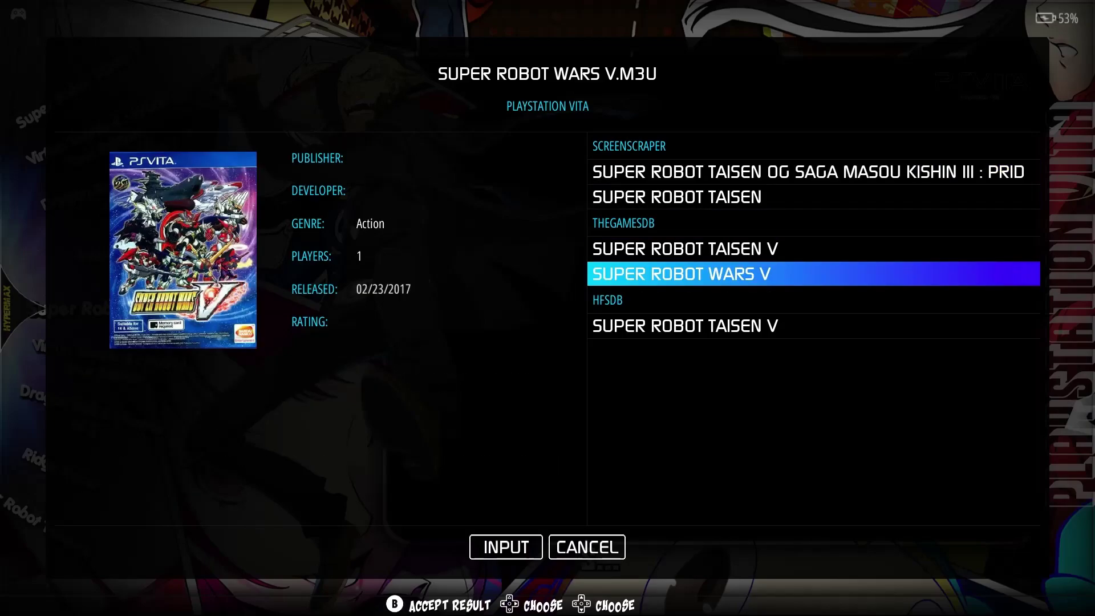
key("Up")
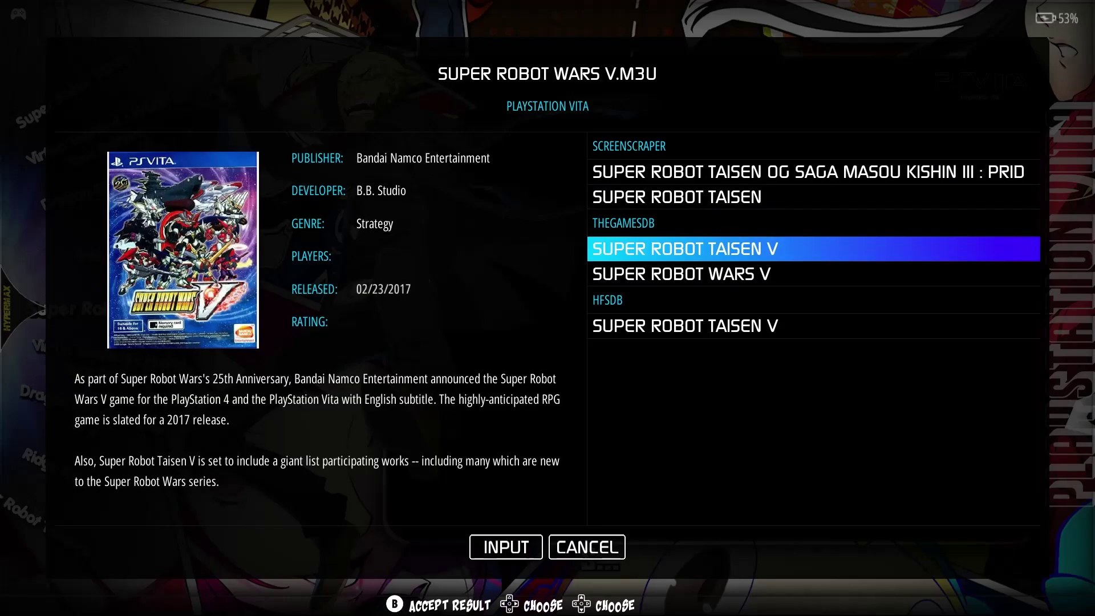
key("Down")
key("Up")
key("Return")
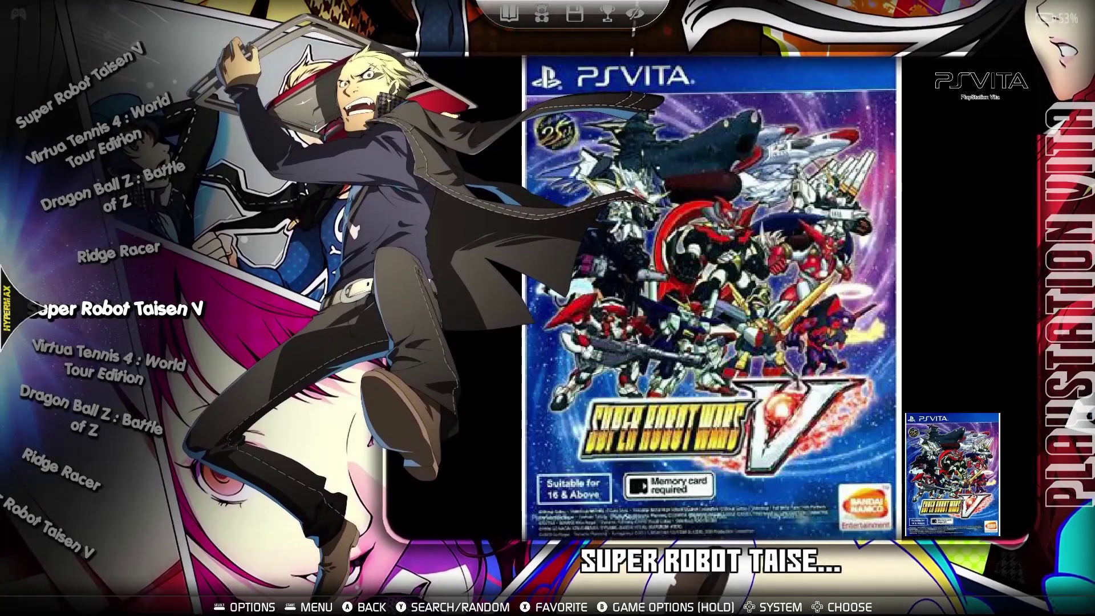
- Start a scrape for Virtua Tennis 4: World Tour Edition from its game options
key("Down")
key("BackSpace")
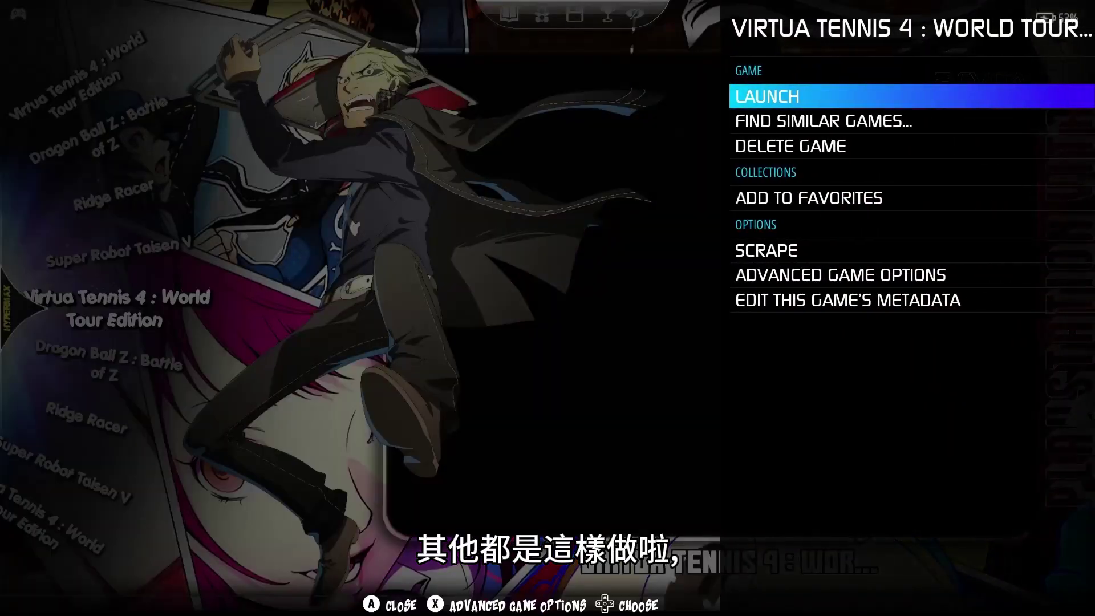
key("Down")
key("Down")
key("Down")
key("Down")
key("Return")
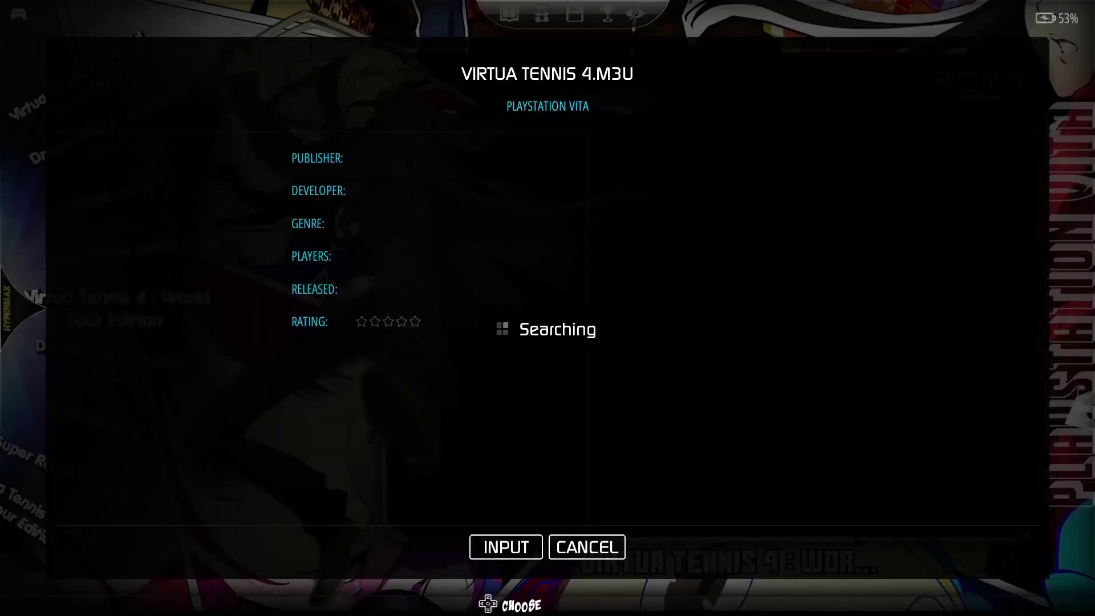